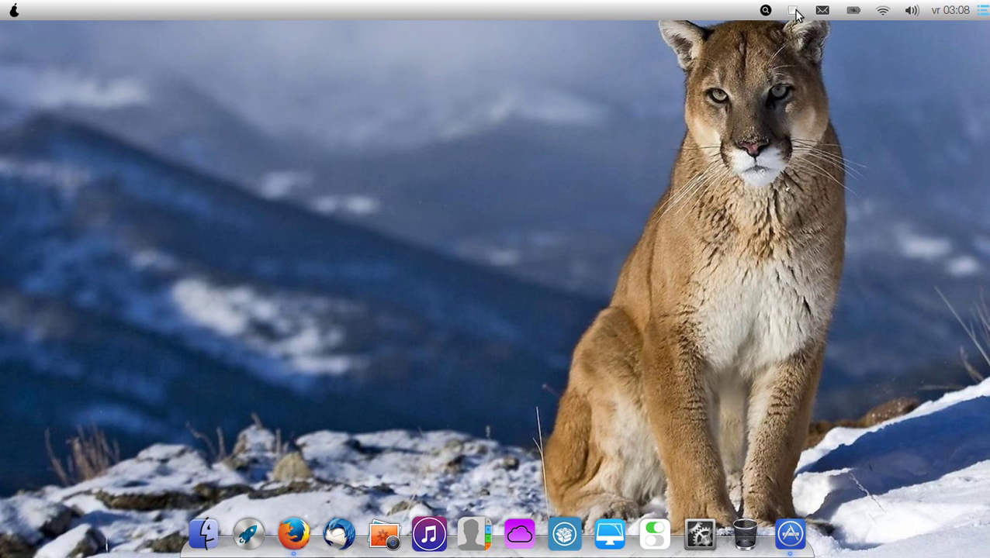
pyautogui.click(793, 11)
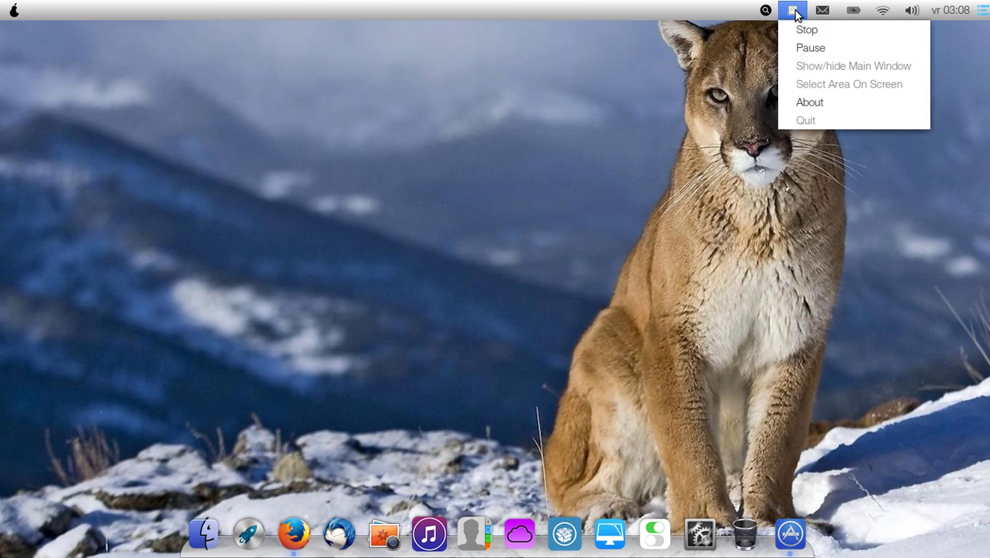
pyautogui.click(704, 68)
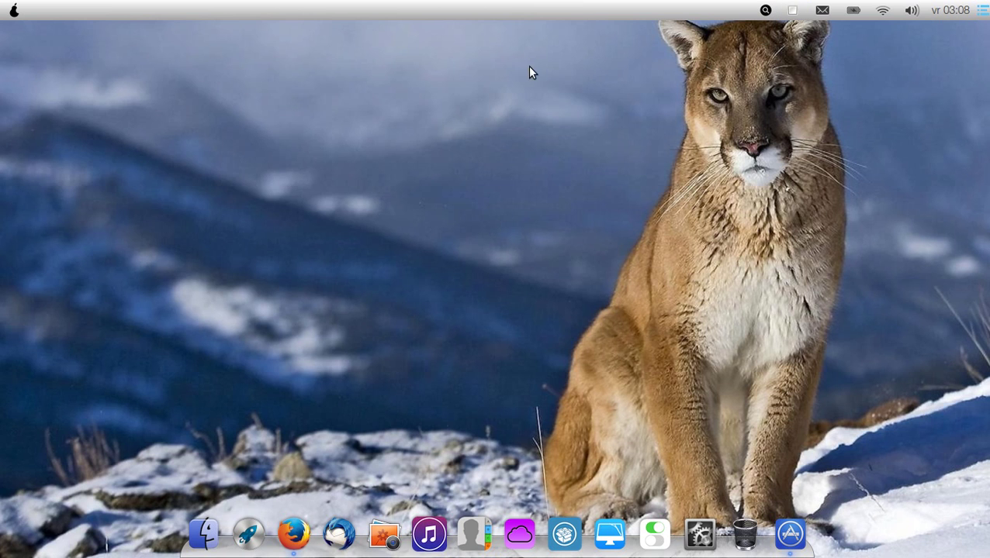
# Open the computer's system details, review Default Applications, Removable Media and Graphics, and close the window
pyautogui.click(15, 10)
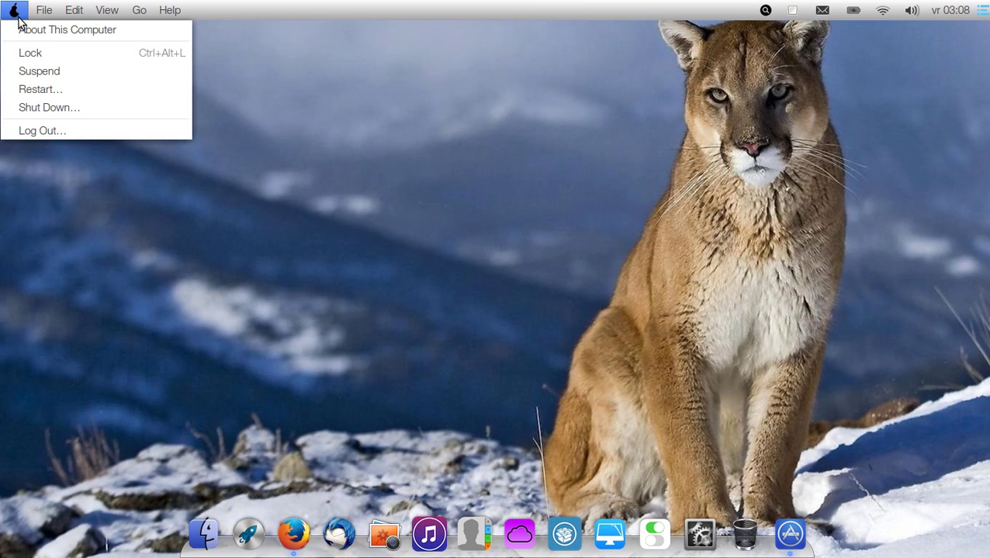
pyautogui.click(28, 34)
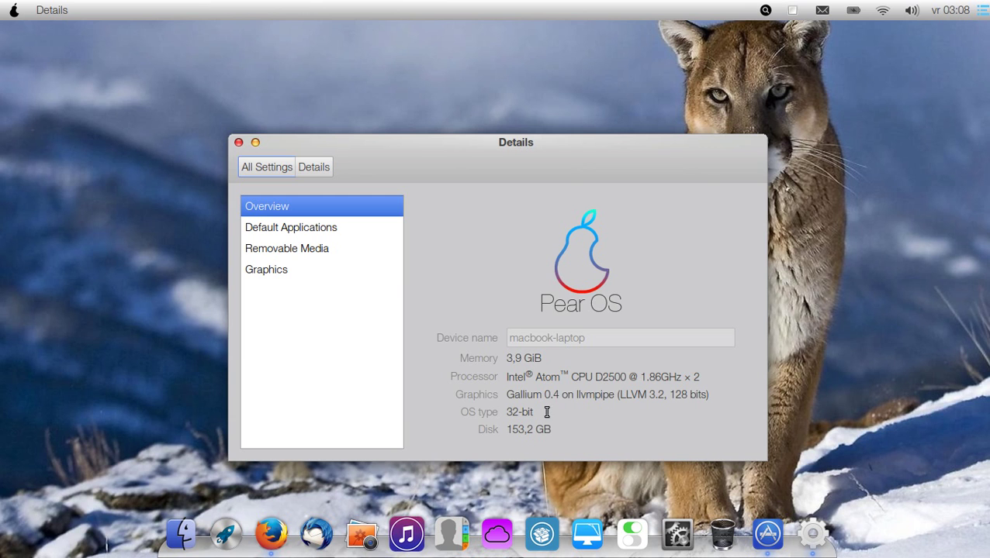
pyautogui.click(329, 235)
pyautogui.click(314, 254)
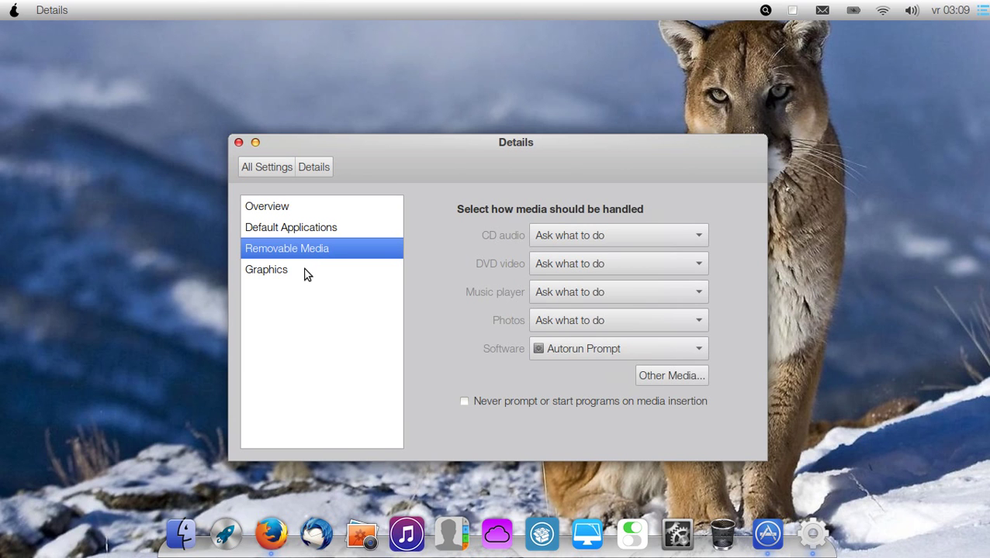
pyautogui.click(304, 268)
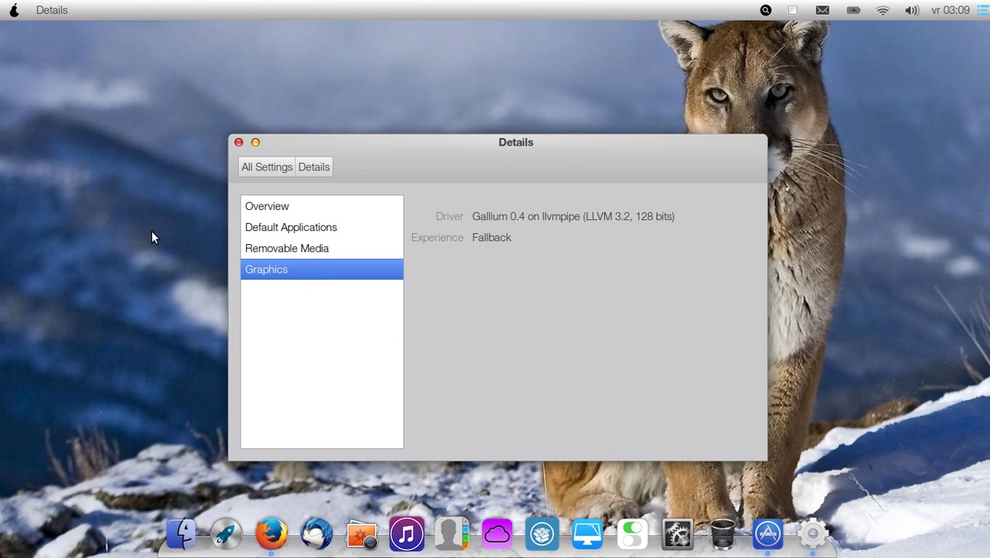
pyautogui.click(188, 299)
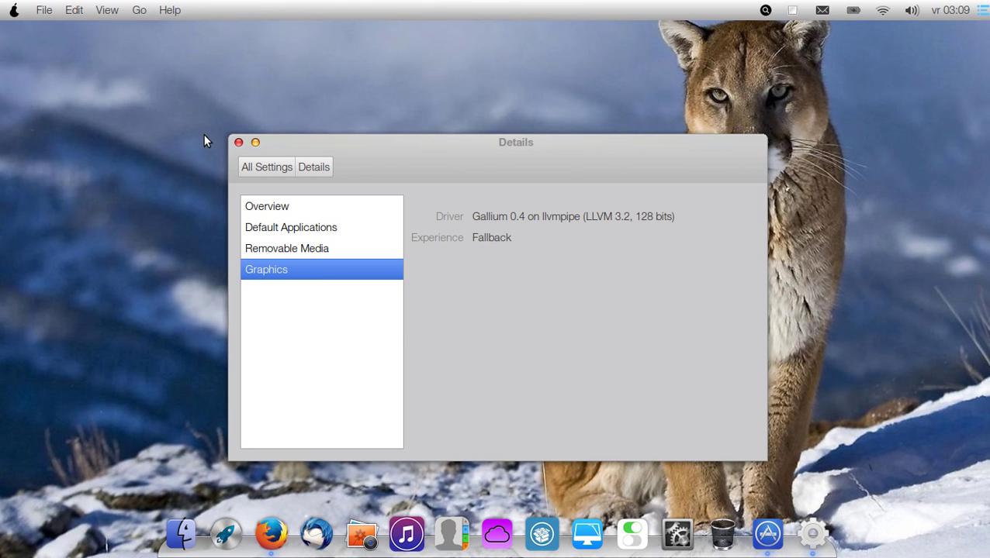
pyautogui.click(238, 143)
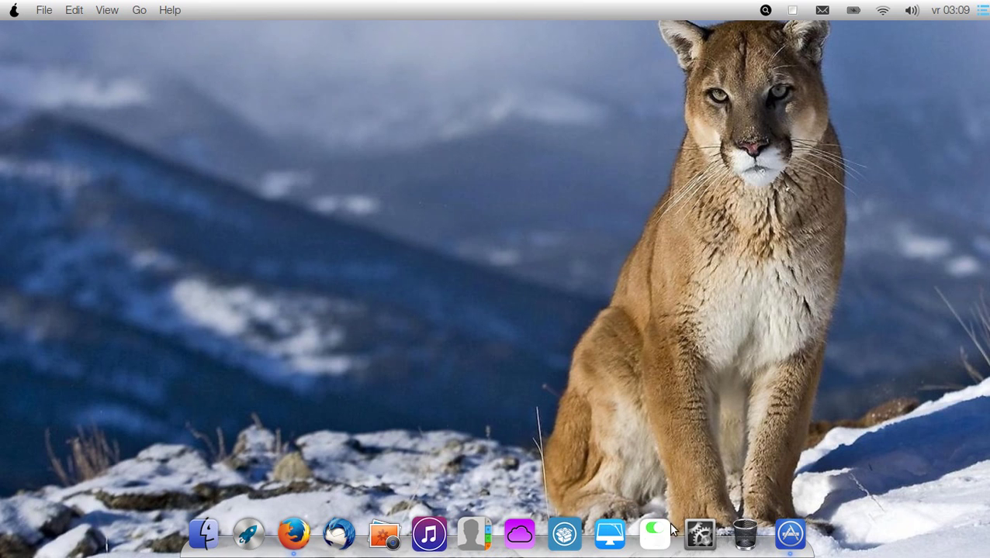
# Open the Sound page of System Settings, view the per-application volumes, and close the settings
pyautogui.click(699, 533)
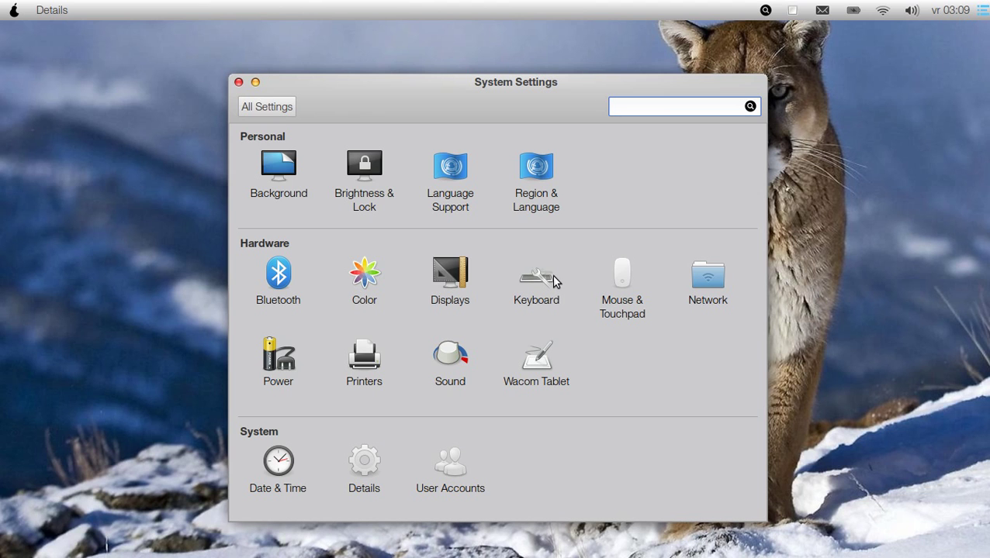
pyautogui.click(463, 356)
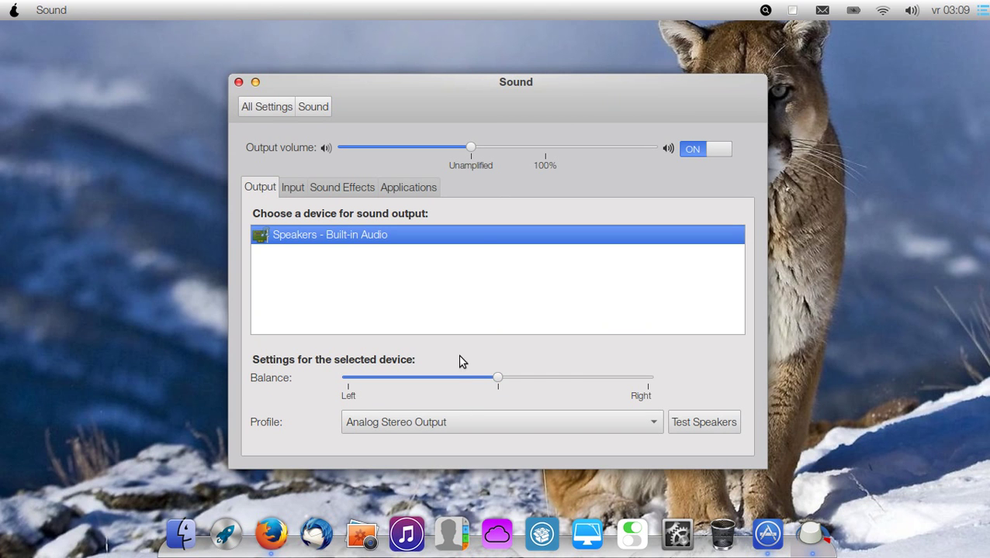
pyautogui.click(408, 191)
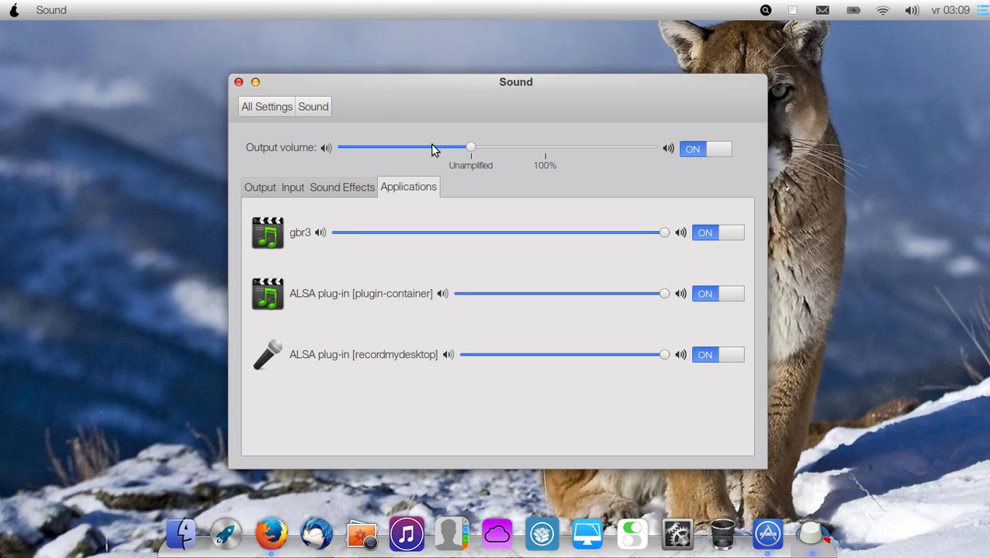
pyautogui.click(287, 107)
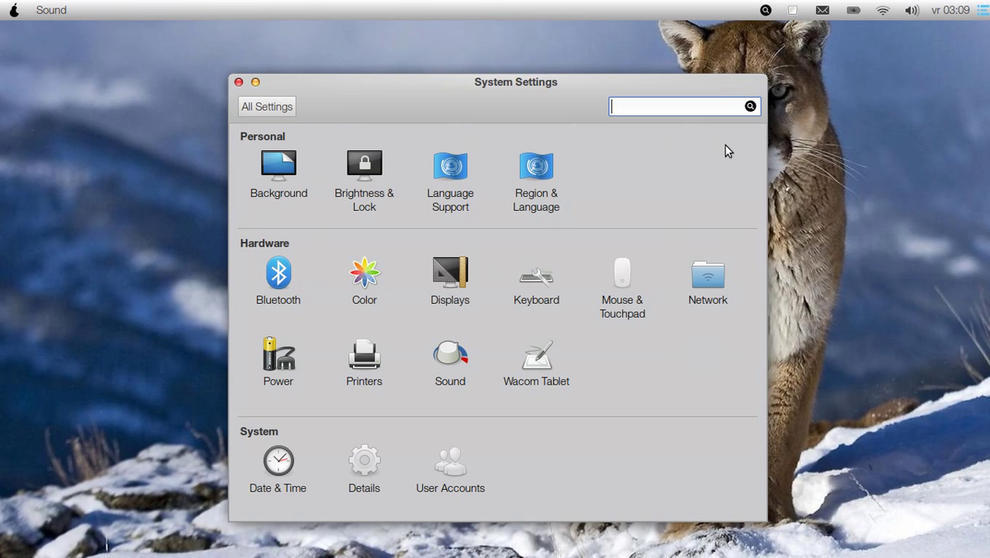
pyautogui.click(238, 82)
# Open the sound settings from the volume indicator, review the Sound Effects and Input options, and close the window
pyautogui.click(914, 13)
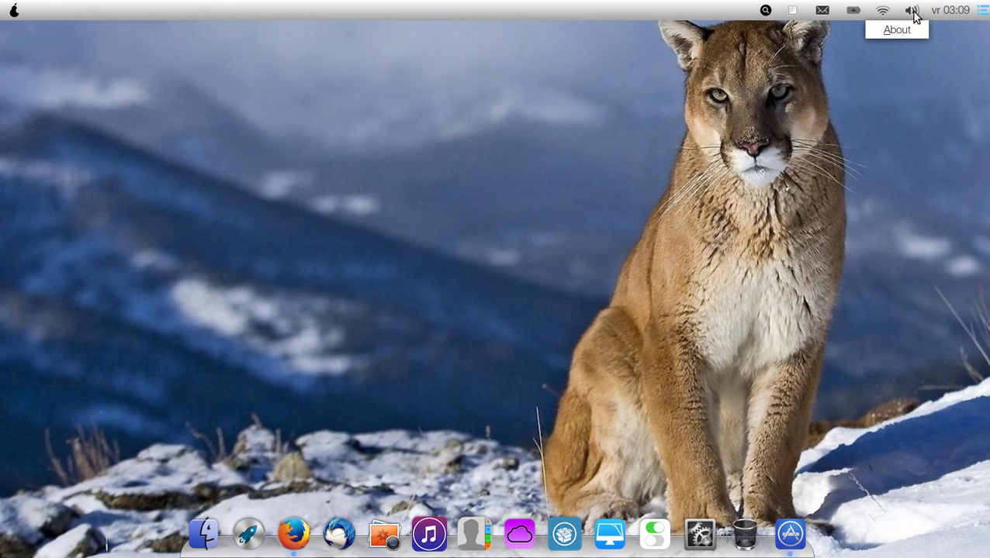
pyautogui.click(913, 12)
pyautogui.click(913, 13)
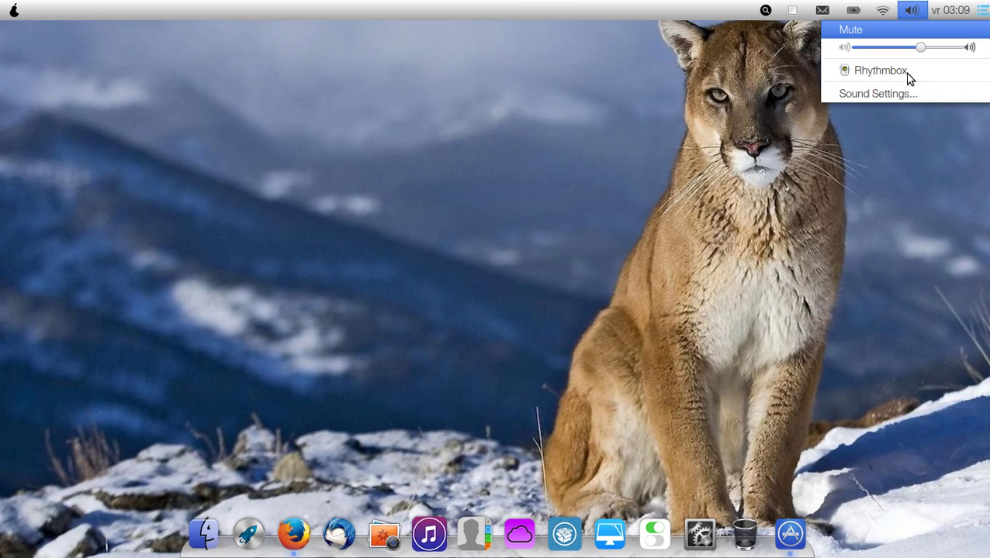
pyautogui.click(906, 91)
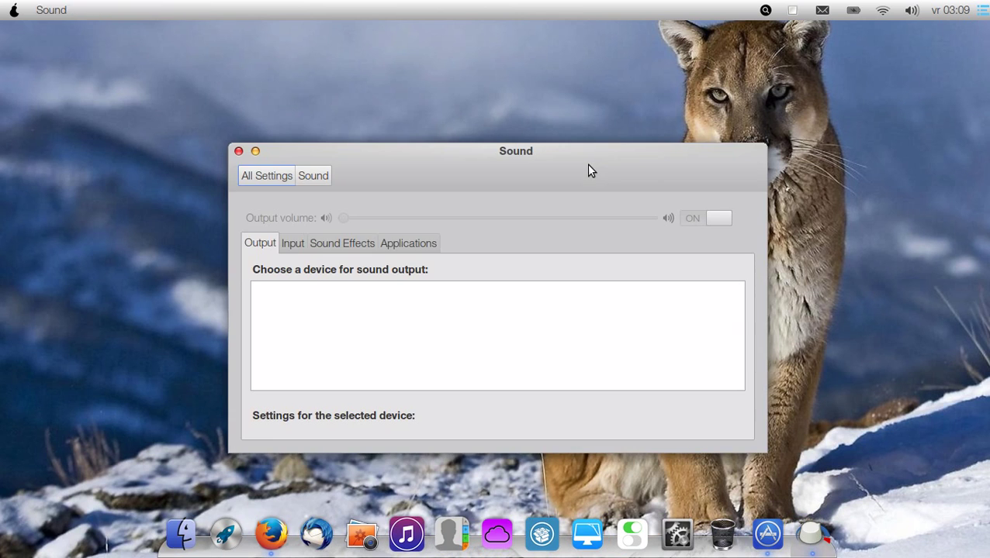
pyautogui.click(317, 262)
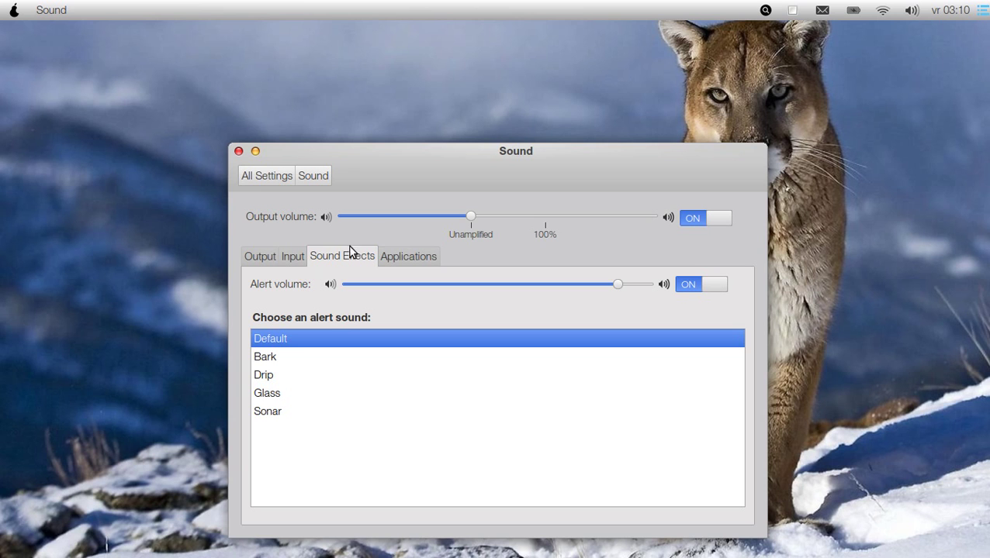
pyautogui.click(296, 259)
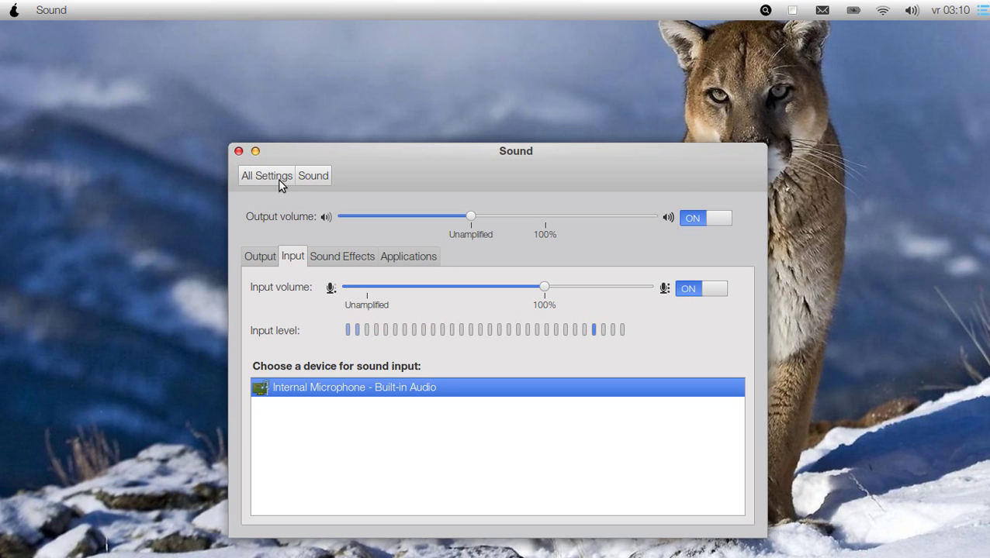
pyautogui.click(239, 152)
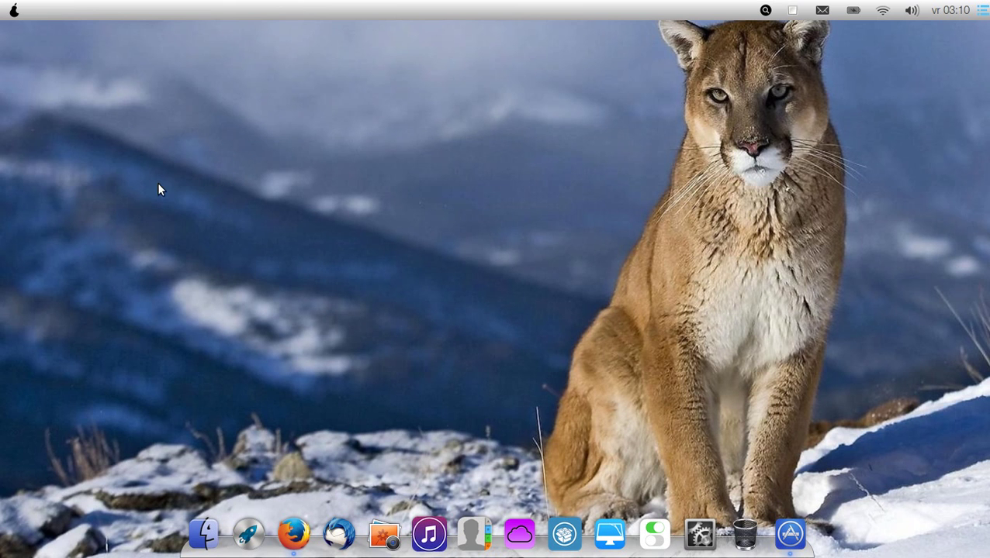
# Look through both pages of installed applications, then open Kamerka to view the webcam picture and close it
pyautogui.click(259, 530)
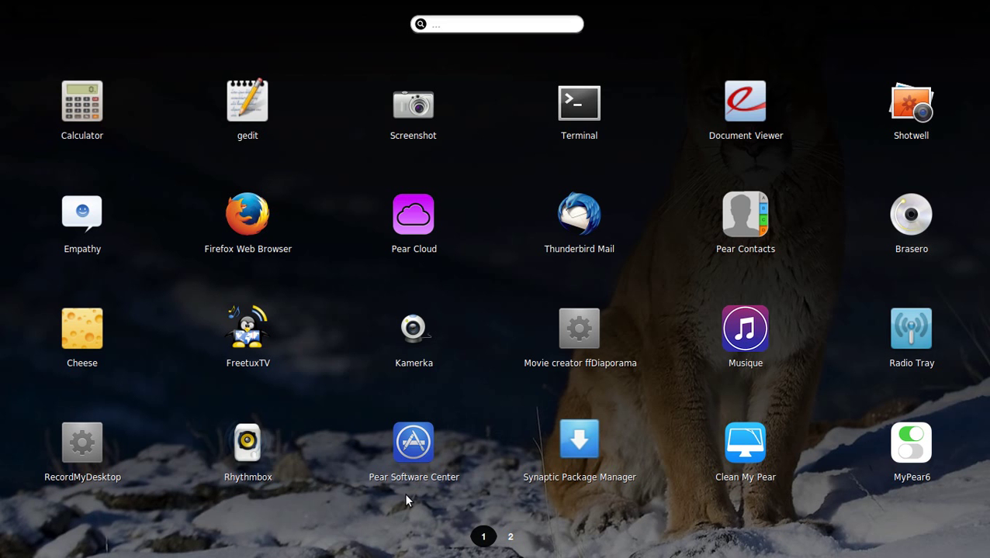
pyautogui.click(512, 539)
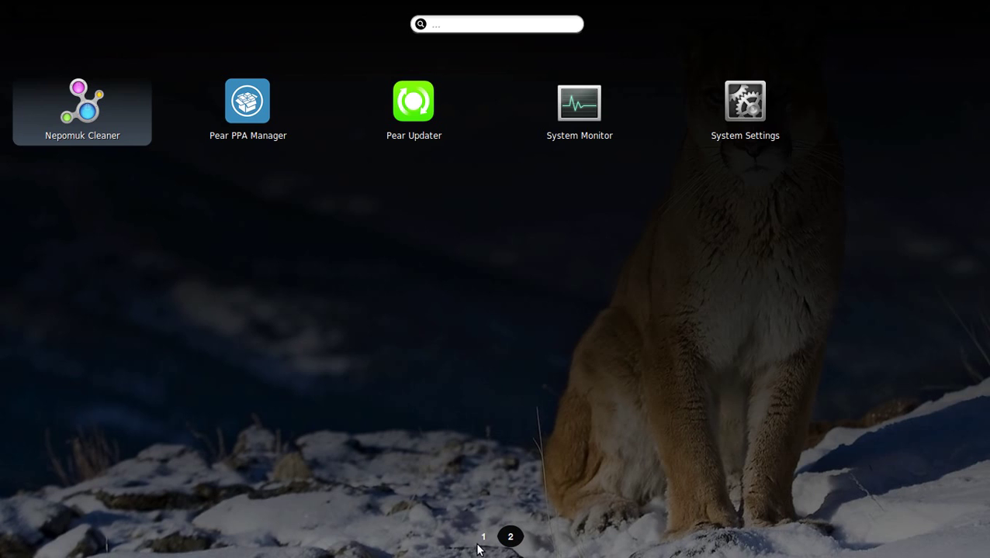
pyautogui.click(482, 538)
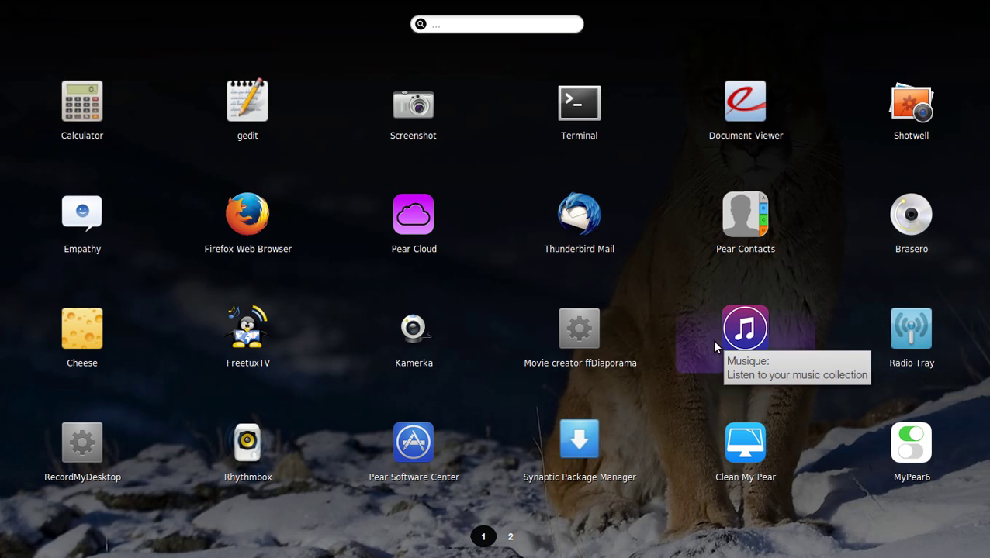
pyautogui.click(429, 359)
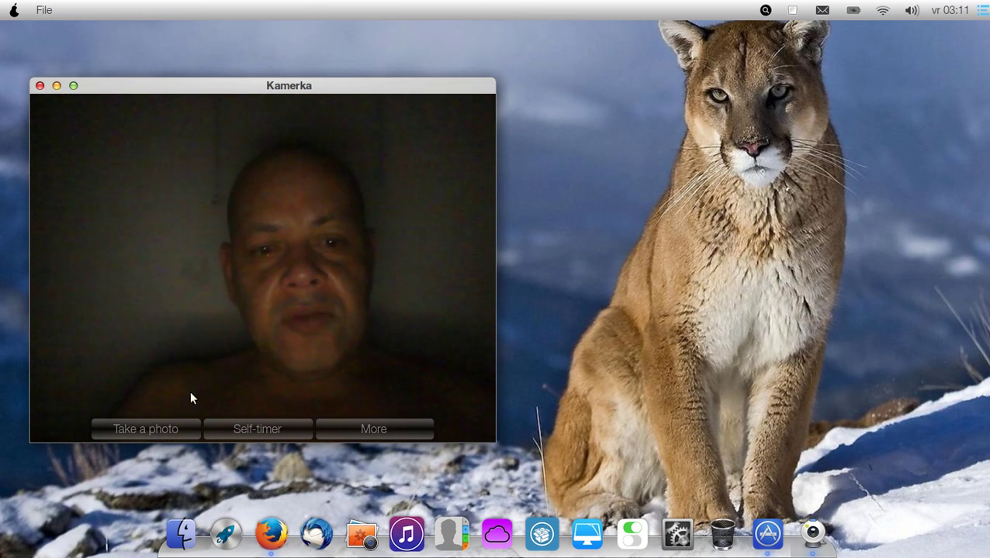
pyautogui.click(40, 86)
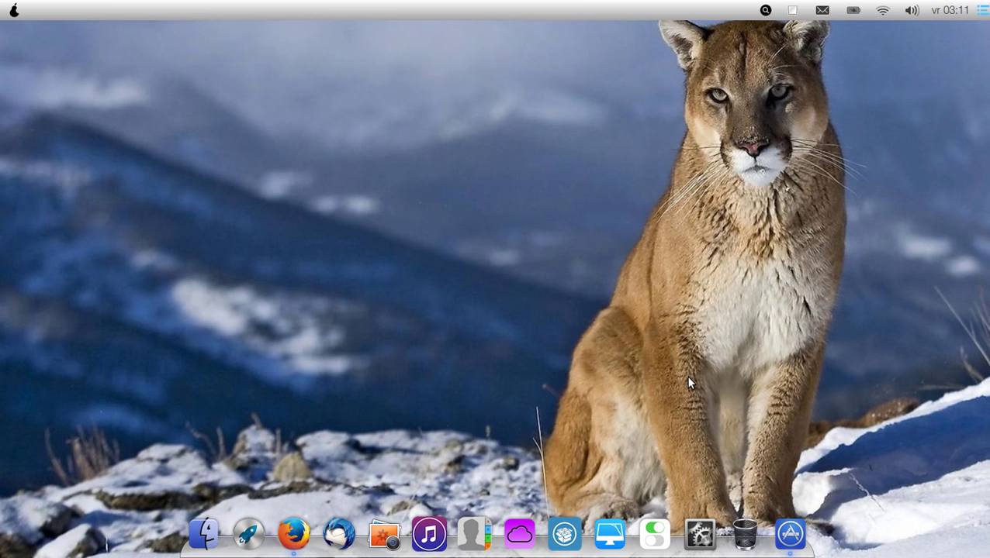
pyautogui.click(793, 12)
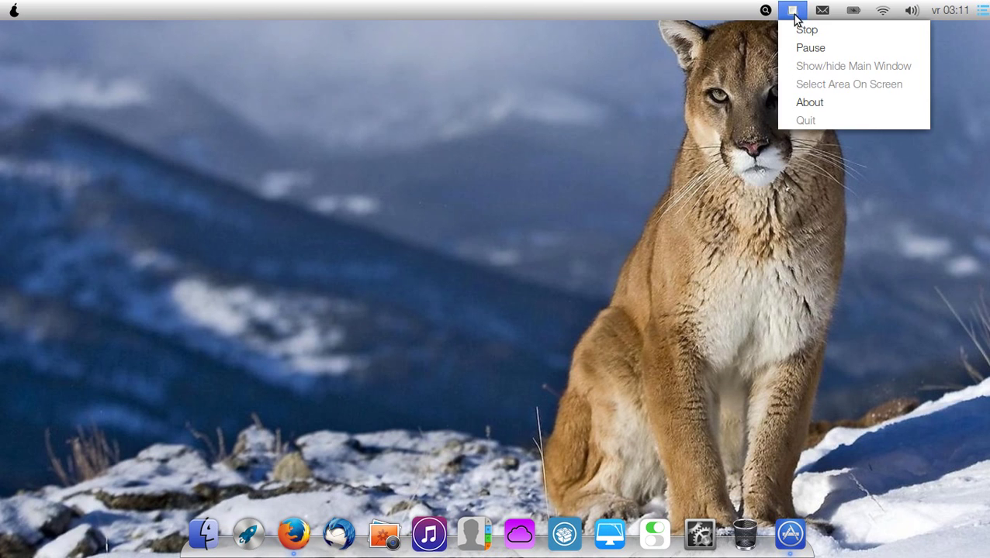
pyautogui.click(793, 13)
# Open Rhythmbox from the volume indicator and move its window toward the middle of the desktop
pyautogui.click(911, 10)
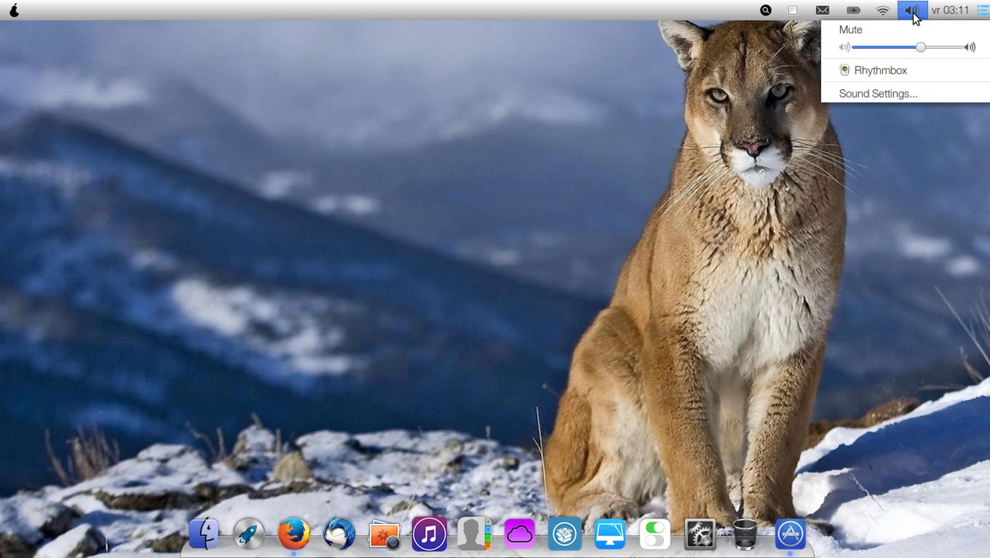
pyautogui.click(875, 71)
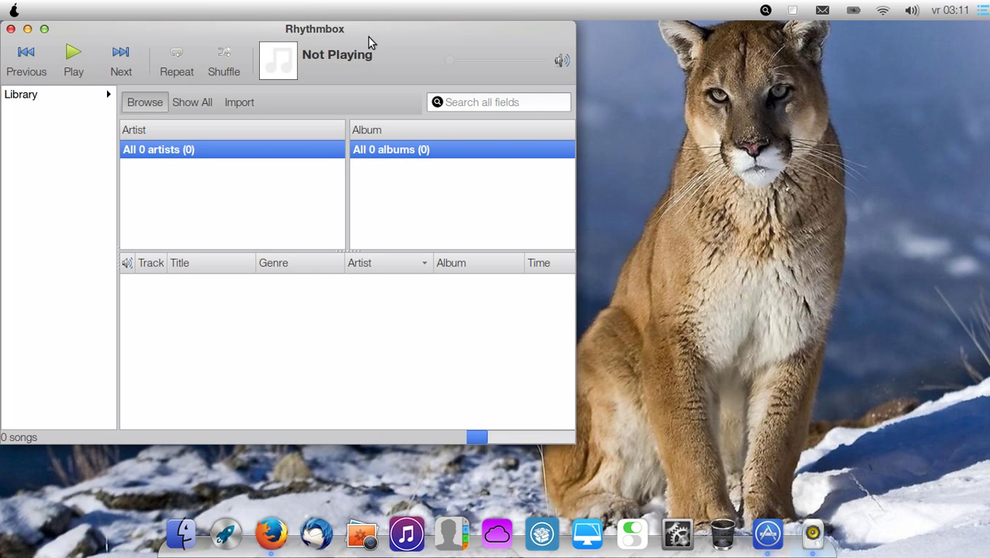
pyautogui.moveTo(366, 29); pyautogui.dragTo(564, 53)
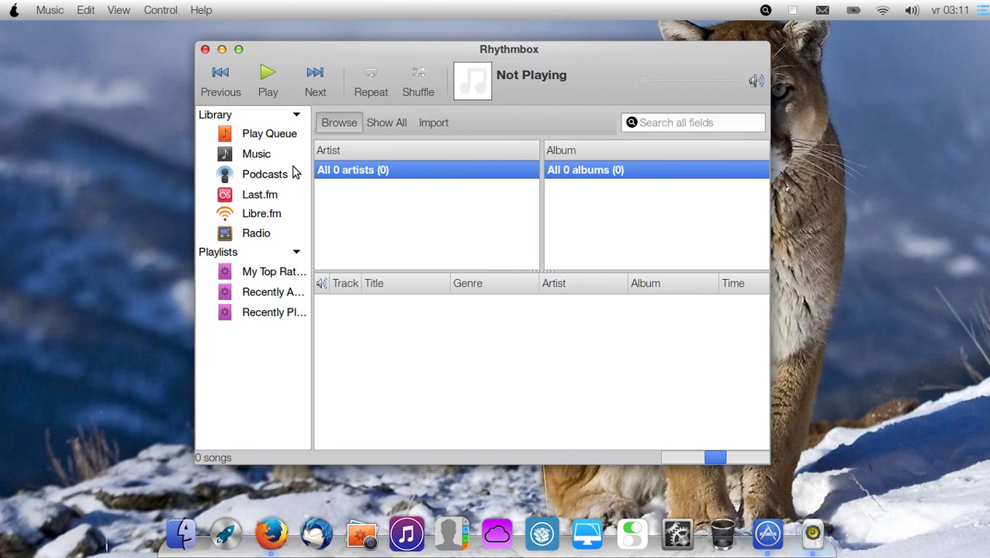
# Browse Rhythmbox's internet radio stations, filter them by the 90's and 80's genres, show all genres again, and close Rhythmbox
pyautogui.click(255, 234)
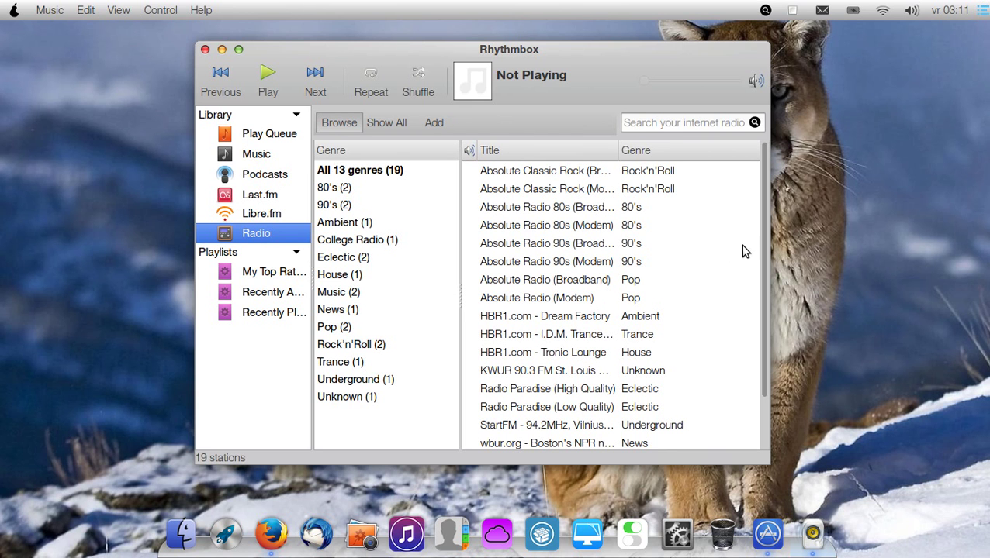
pyautogui.moveTo(763, 271)
pyautogui.mouseDown()
pyautogui.moveTo(759, 343)
pyautogui.moveTo(756, 270)
pyautogui.mouseUp()
pyautogui.click(342, 205)
pyautogui.click(338, 188)
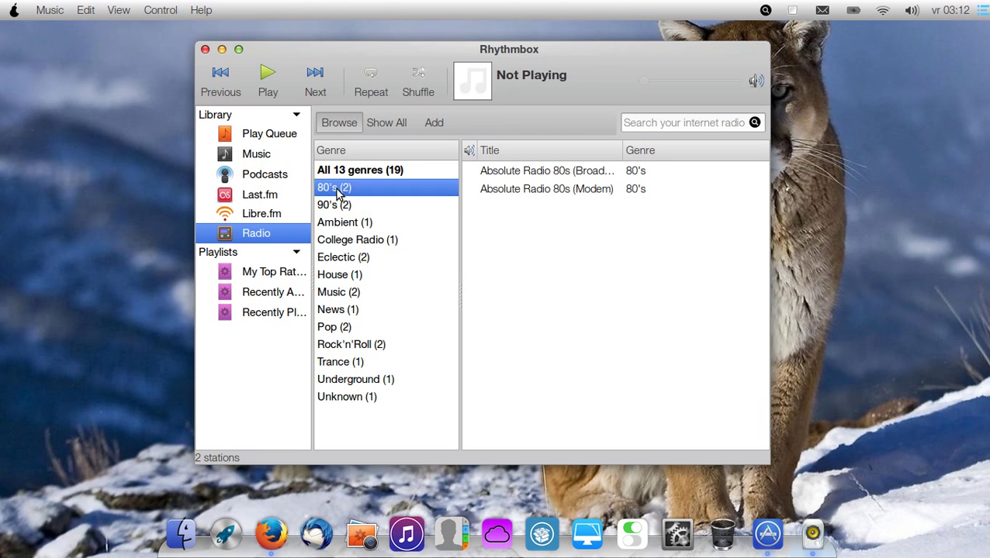
pyautogui.click(337, 177)
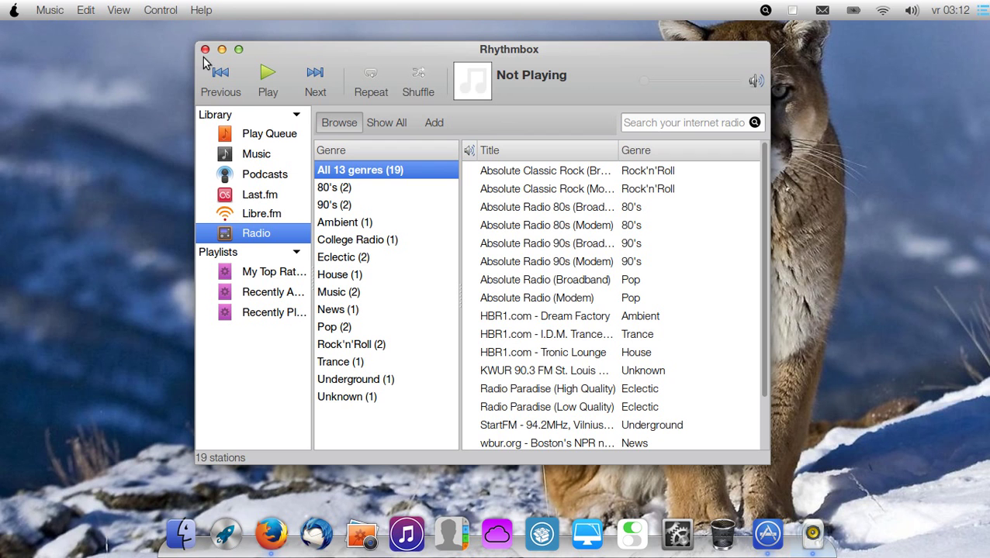
pyautogui.click(200, 53)
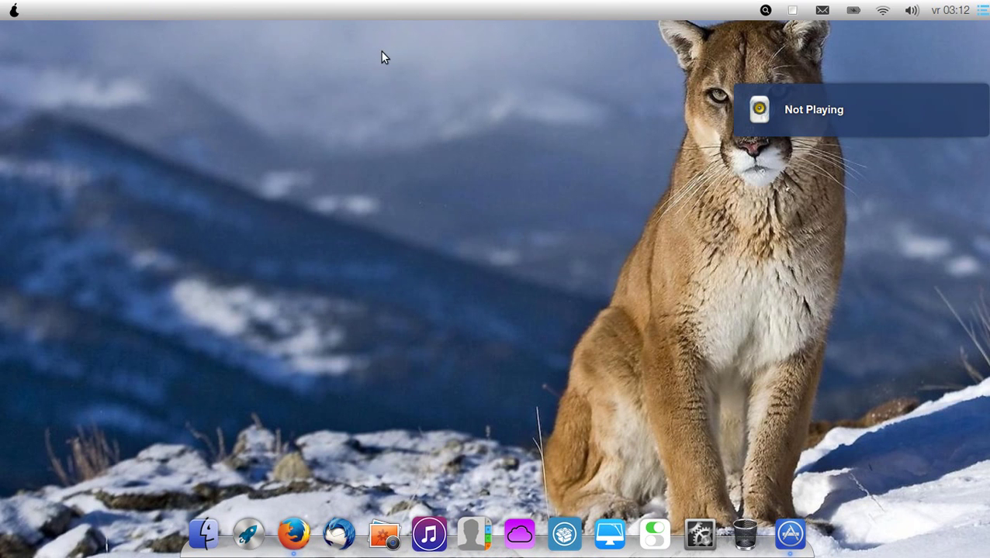
# Open the Pear Software Center, return to the overview of all software, and view the Accessories category
pyautogui.click(248, 535)
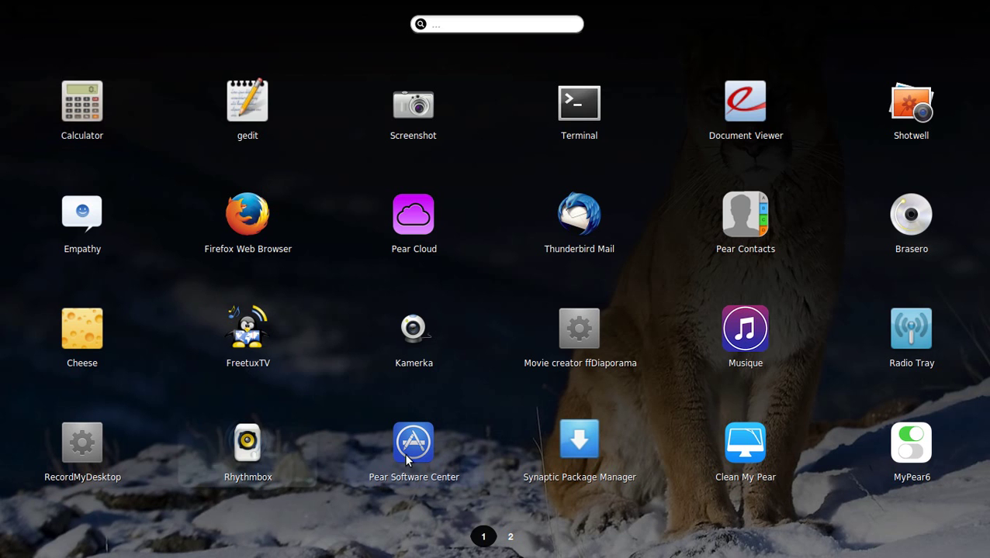
pyautogui.click(423, 459)
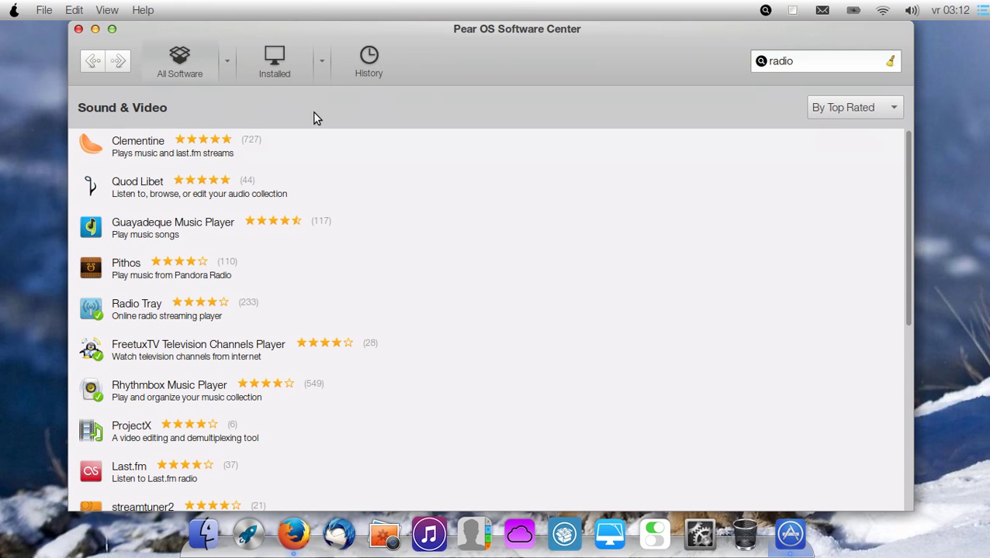
pyautogui.click(191, 74)
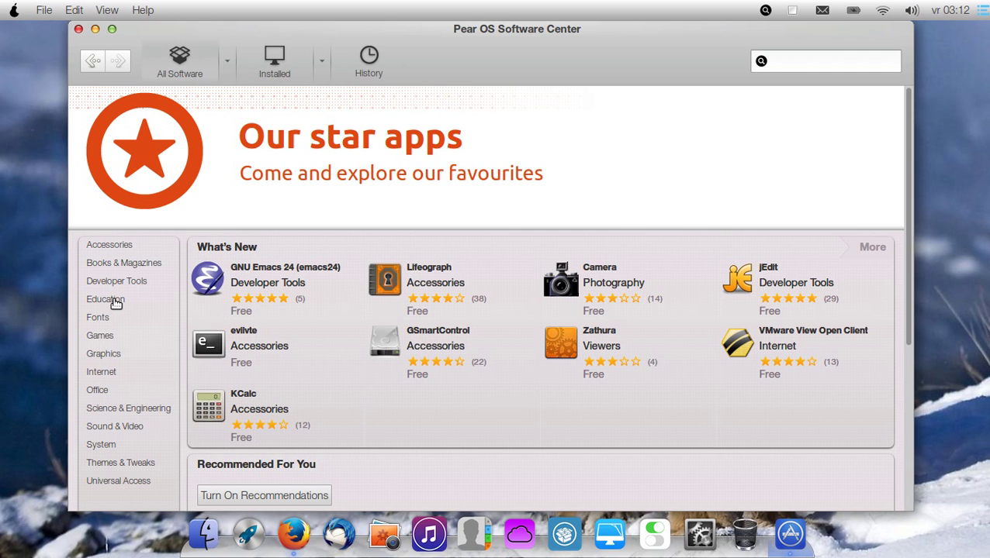
pyautogui.click(120, 245)
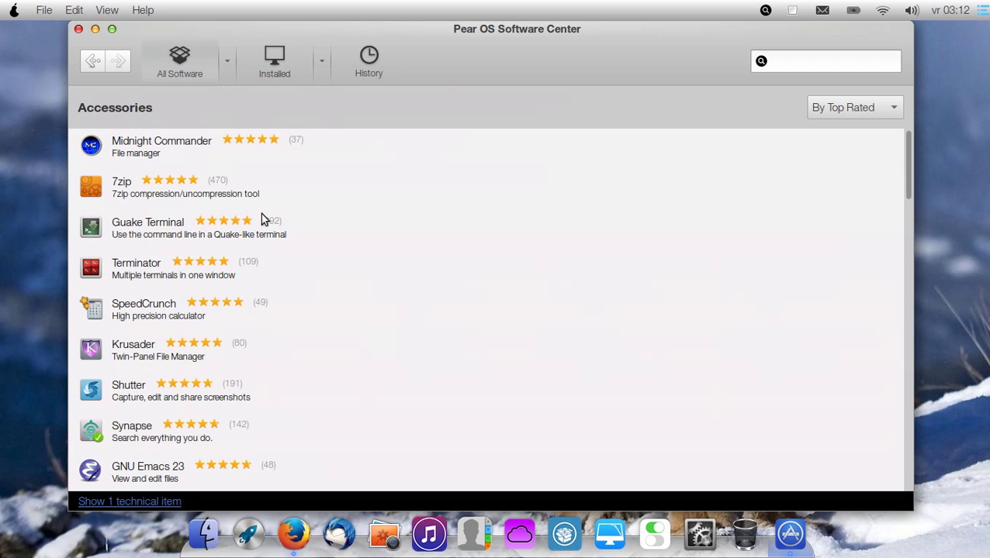
# Sort the Accessories category by newest first, look through its applications, and return to the software overview
pyautogui.click(872, 106)
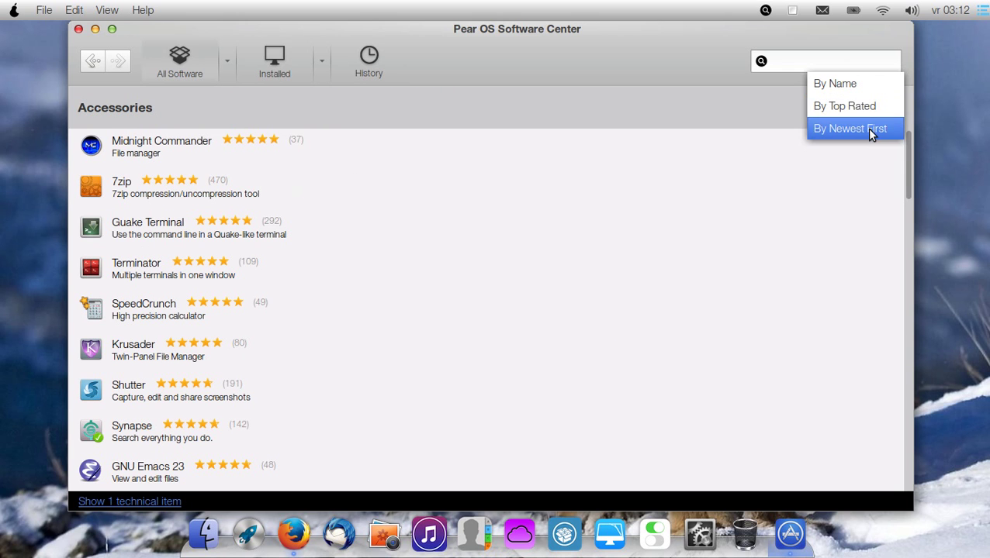
pyautogui.click(869, 130)
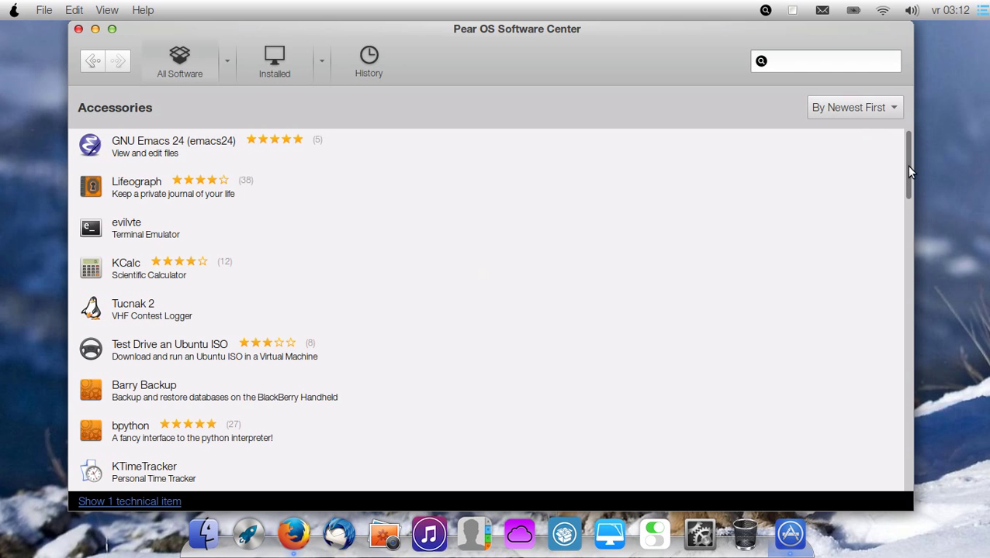
pyautogui.scroll(-15, 908, 166)
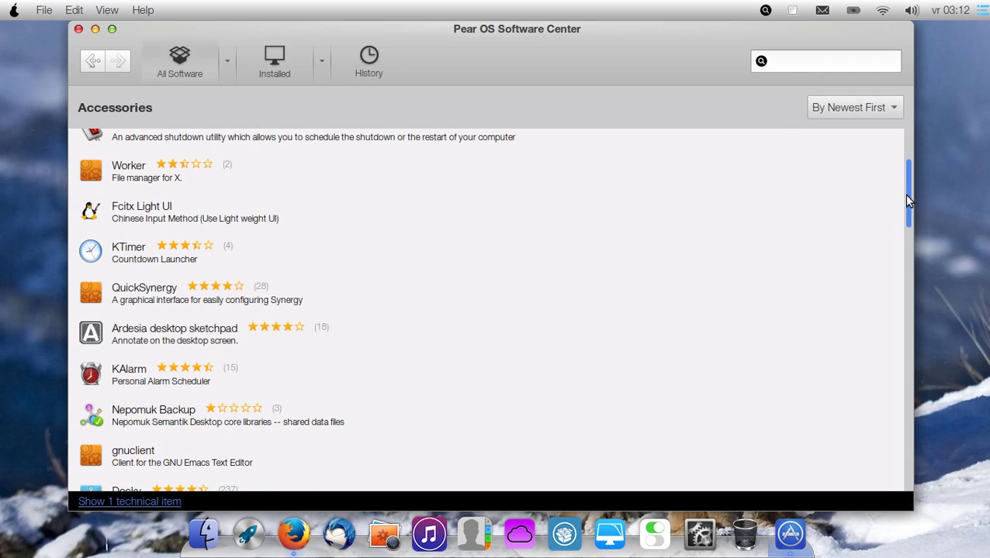
pyautogui.scroll(-20, 904, 225)
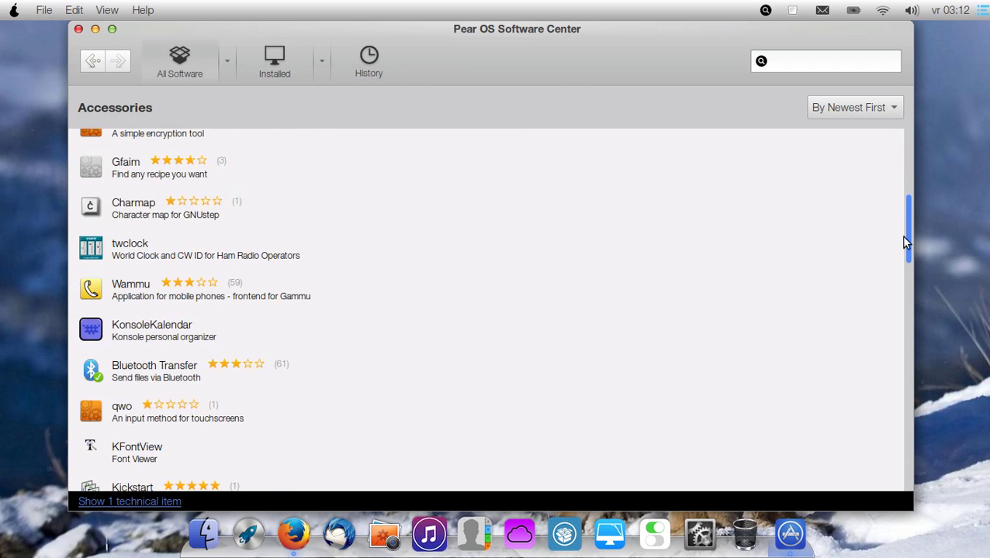
pyautogui.scroll(-10, 903, 242)
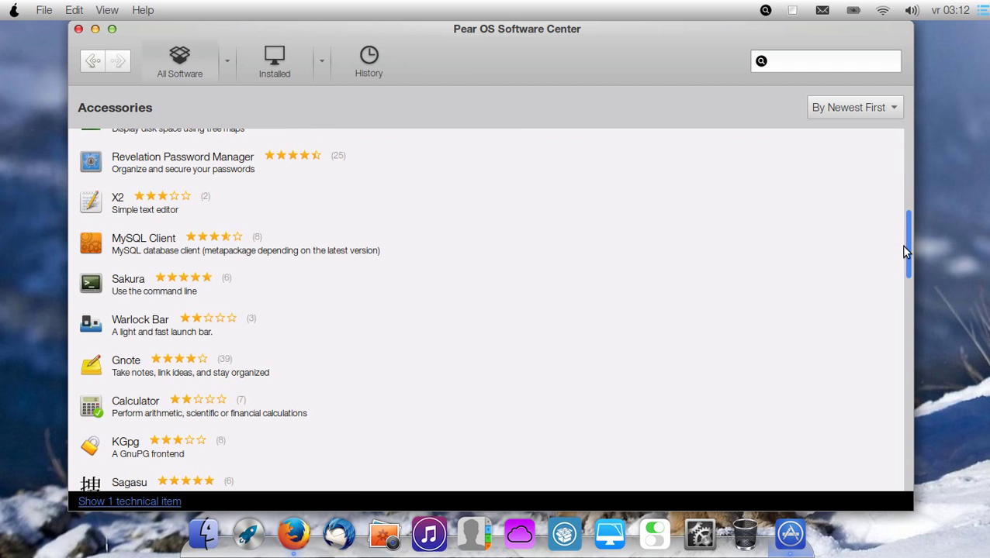
pyautogui.moveTo(904, 250); pyautogui.dragTo(899, 119)
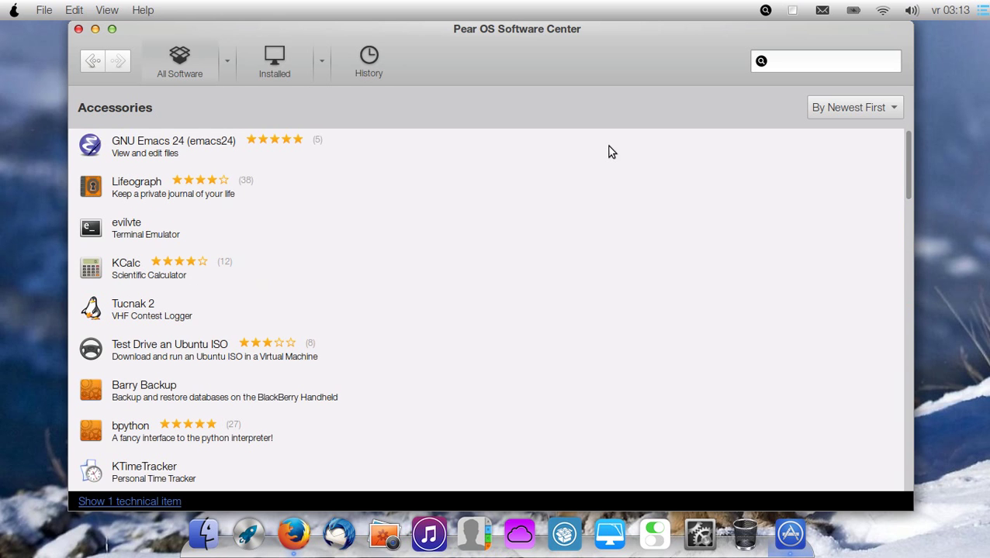
pyautogui.click(90, 69)
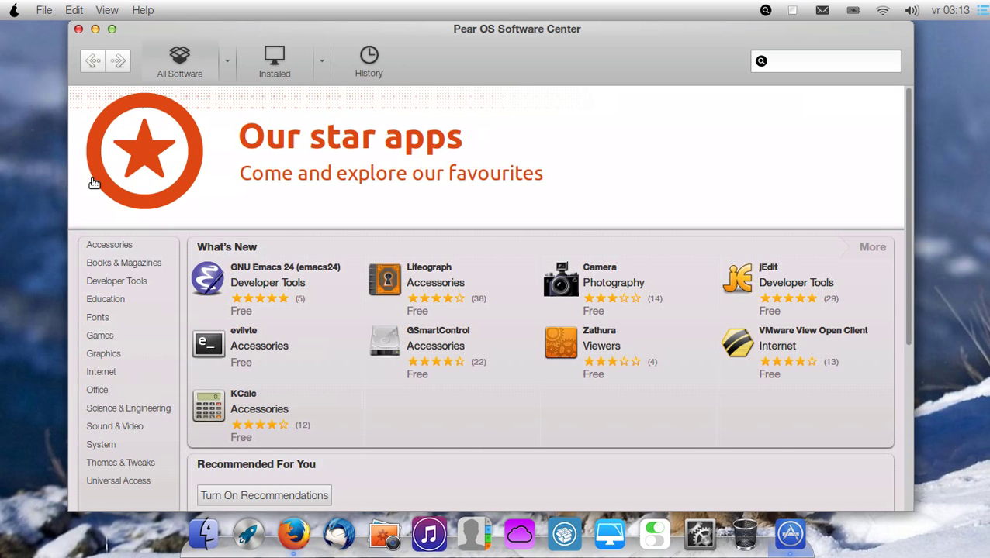
# View the Books & Magazines category, sort it by top rated, and return to the software overview
pyautogui.click(114, 265)
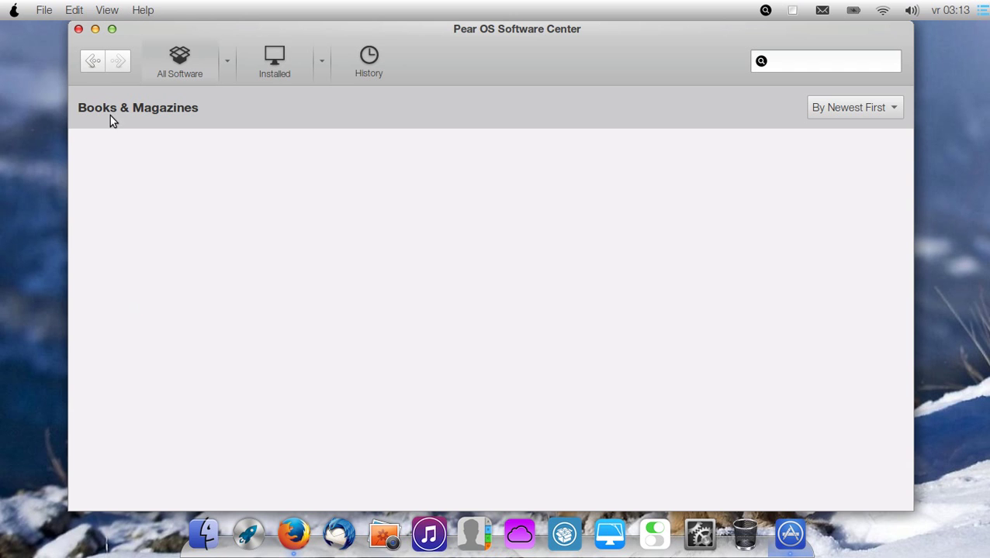
pyautogui.click(93, 66)
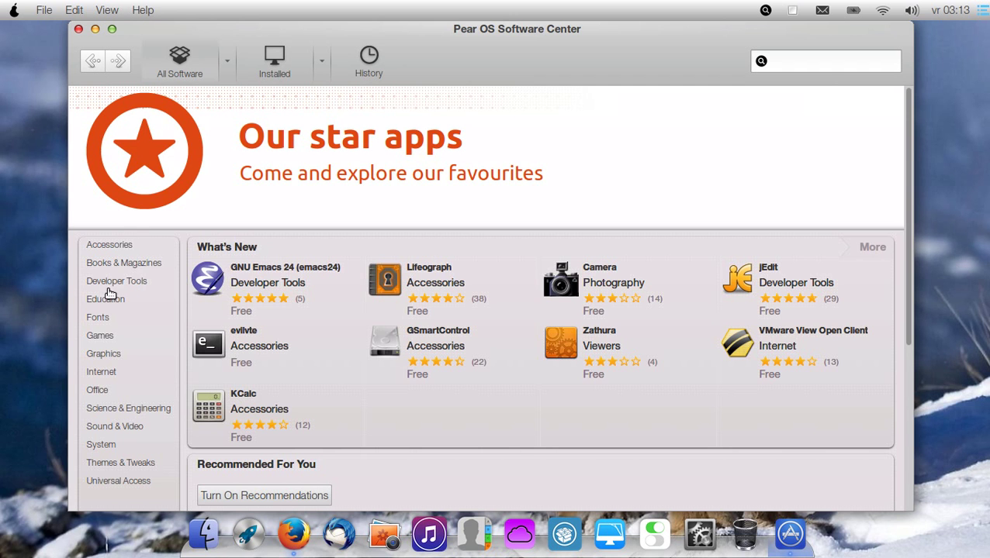
pyautogui.click(111, 263)
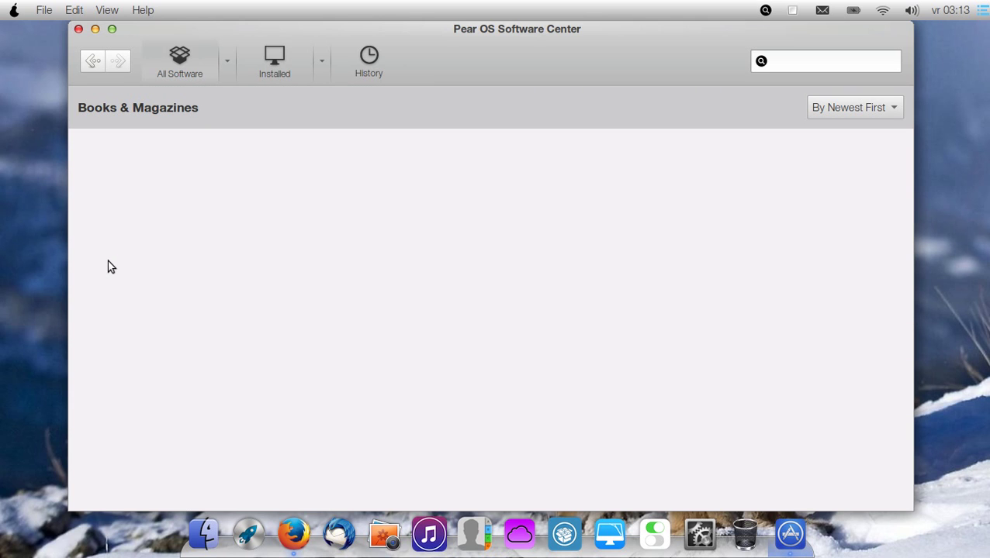
pyautogui.click(844, 110)
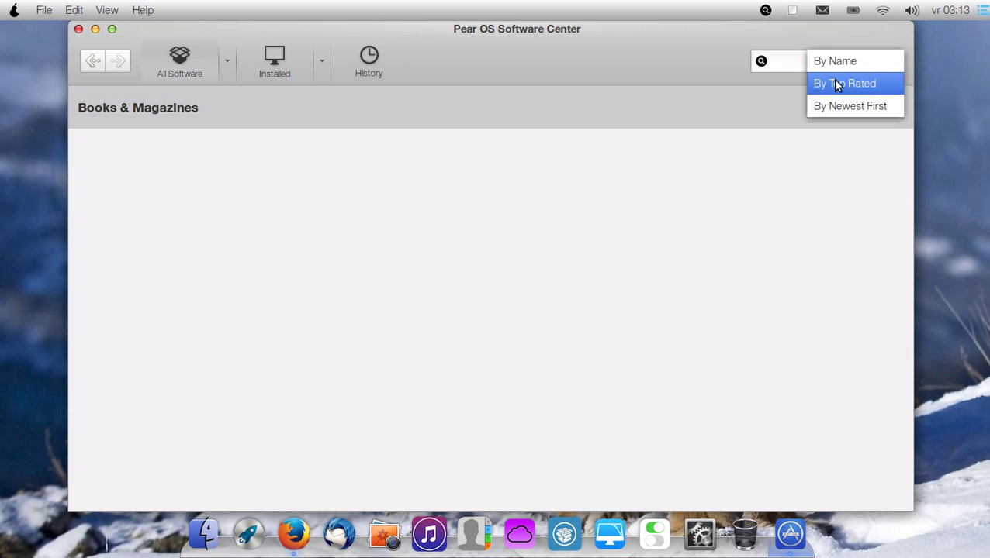
pyautogui.click(836, 85)
pyautogui.click(95, 60)
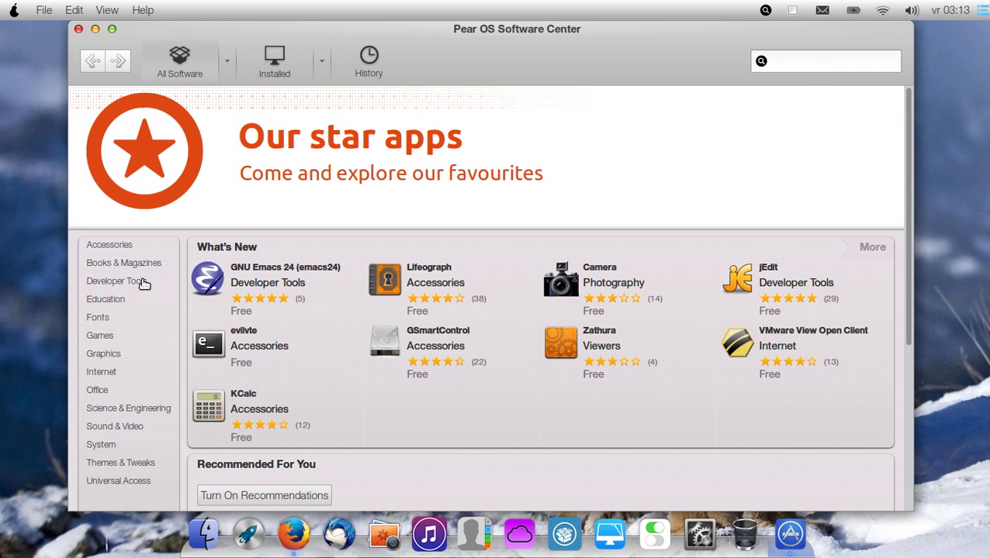
# View the Education category, select the Klavaro and Marble entries in turn, and return to the software overview
pyautogui.click(100, 301)
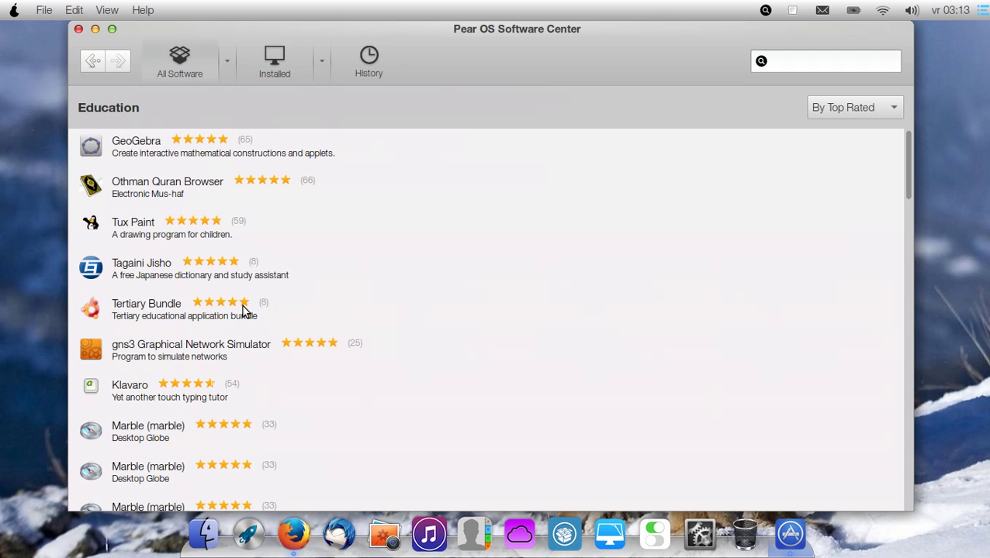
pyautogui.click(521, 386)
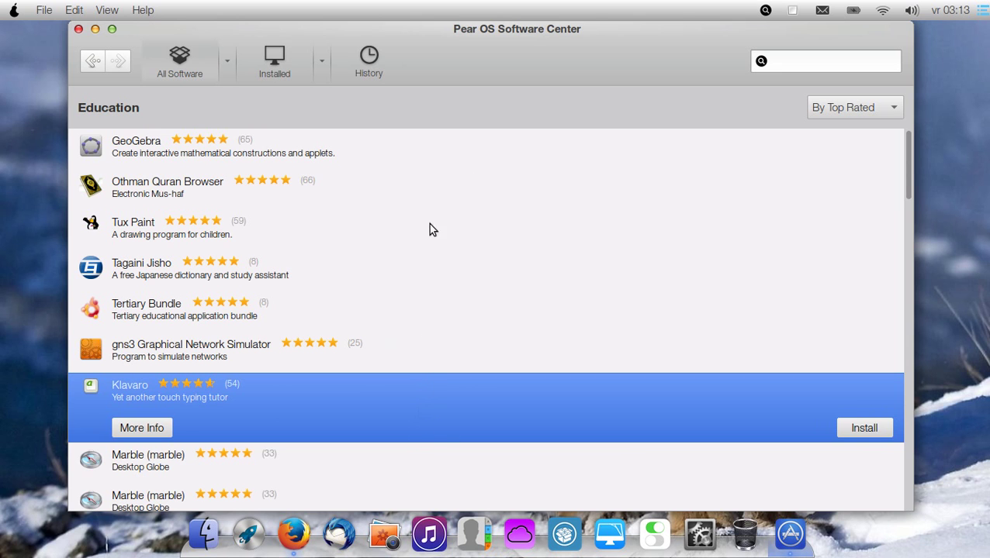
pyautogui.click(416, 476)
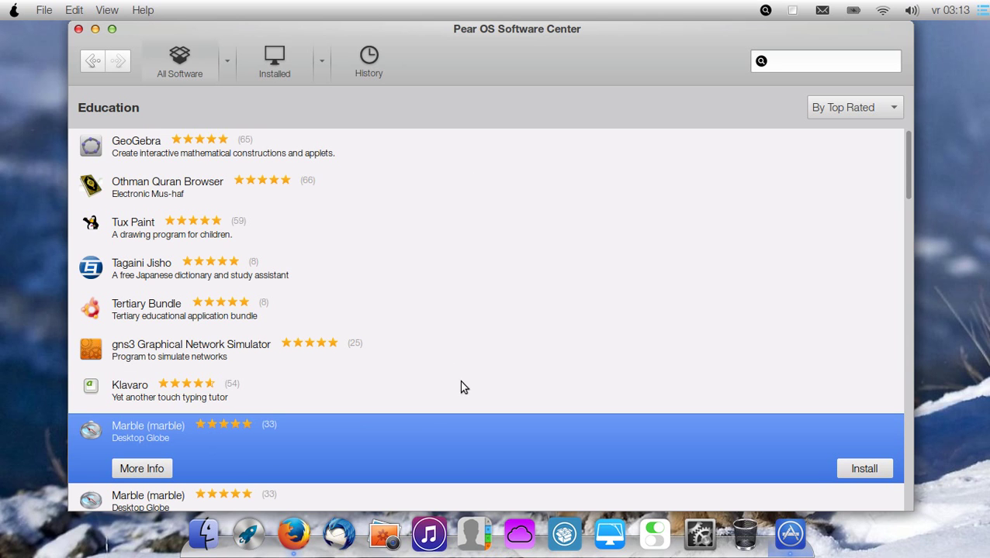
pyautogui.click(91, 62)
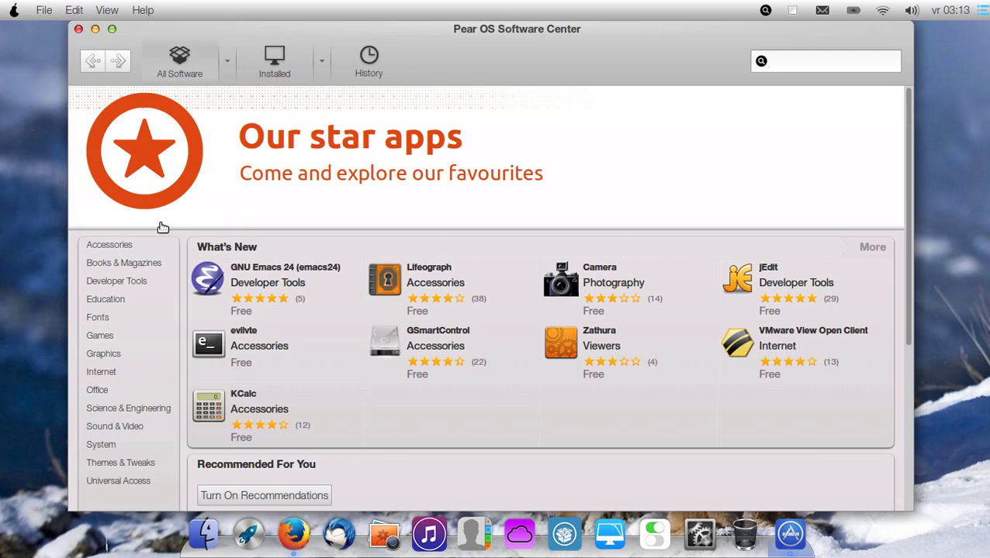
# View the Photography applications within the Graphics category, then go back to the software overview
pyautogui.click(113, 354)
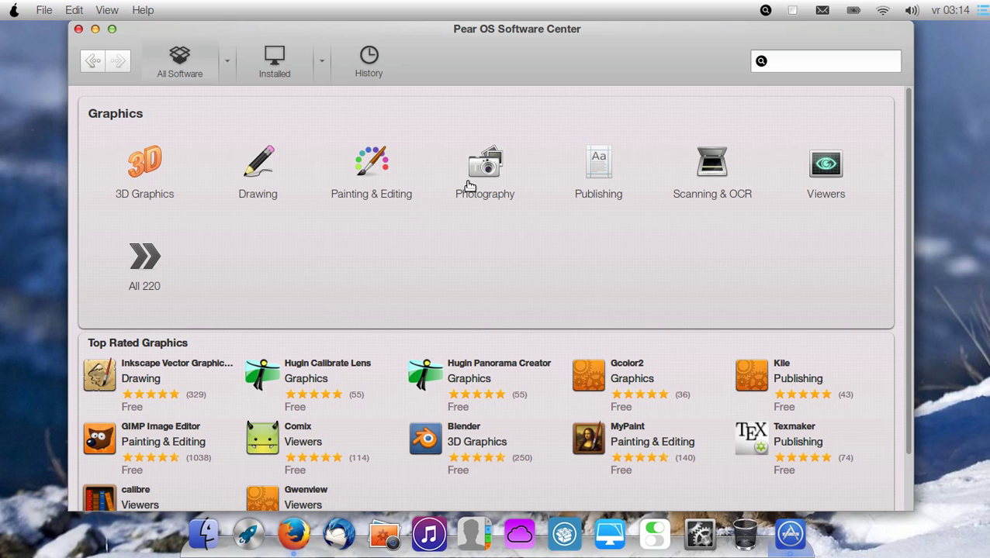
pyautogui.click(468, 188)
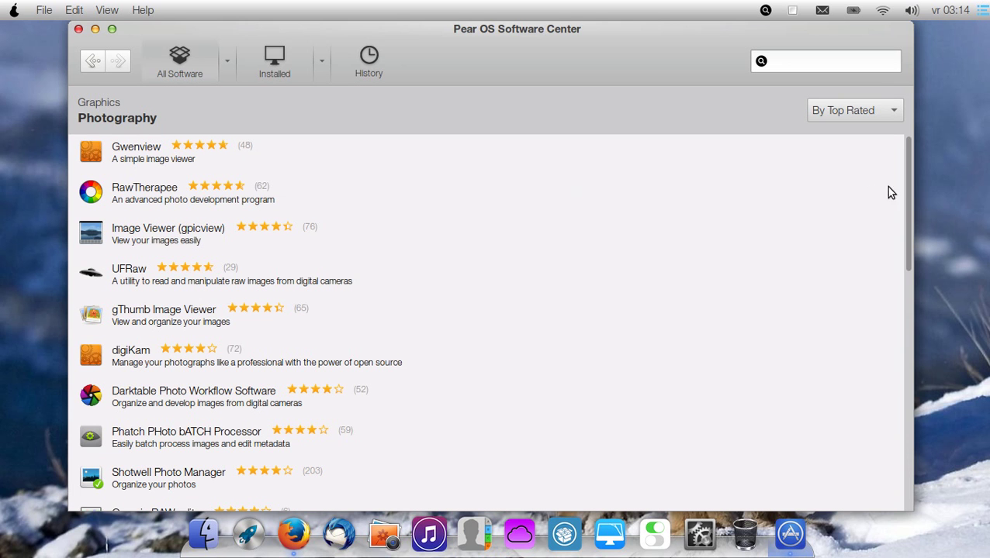
pyautogui.moveTo(909, 187); pyautogui.dragTo(754, 122)
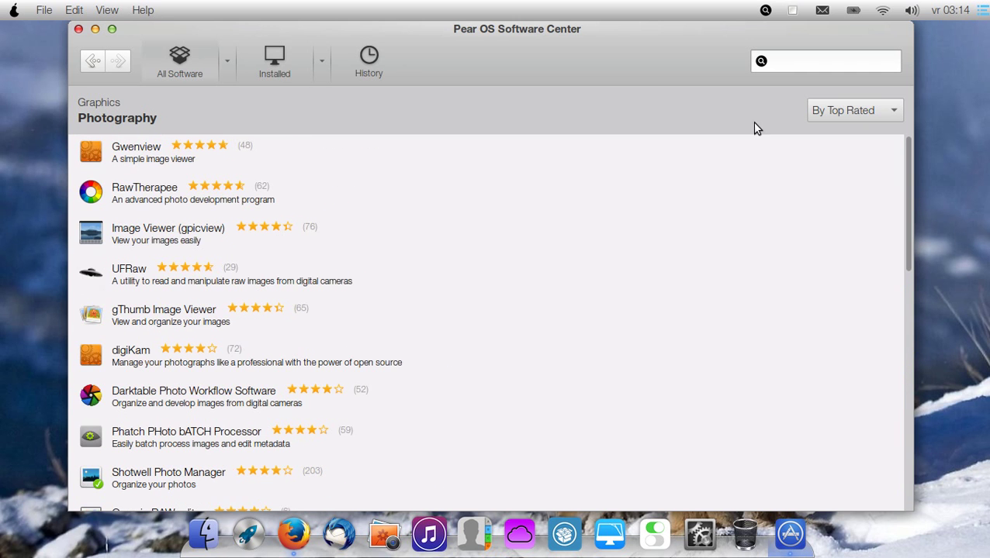
pyautogui.click(90, 62)
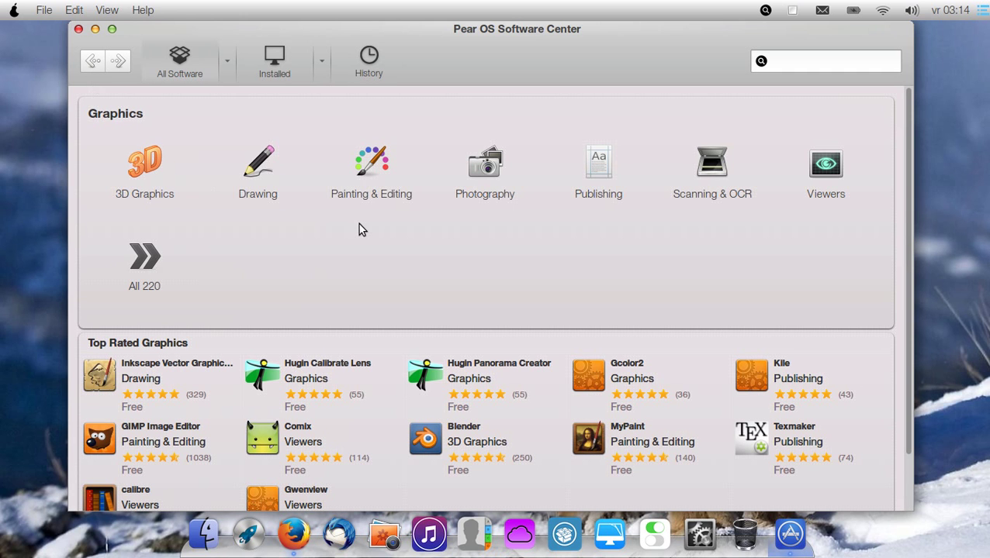
pyautogui.click(90, 64)
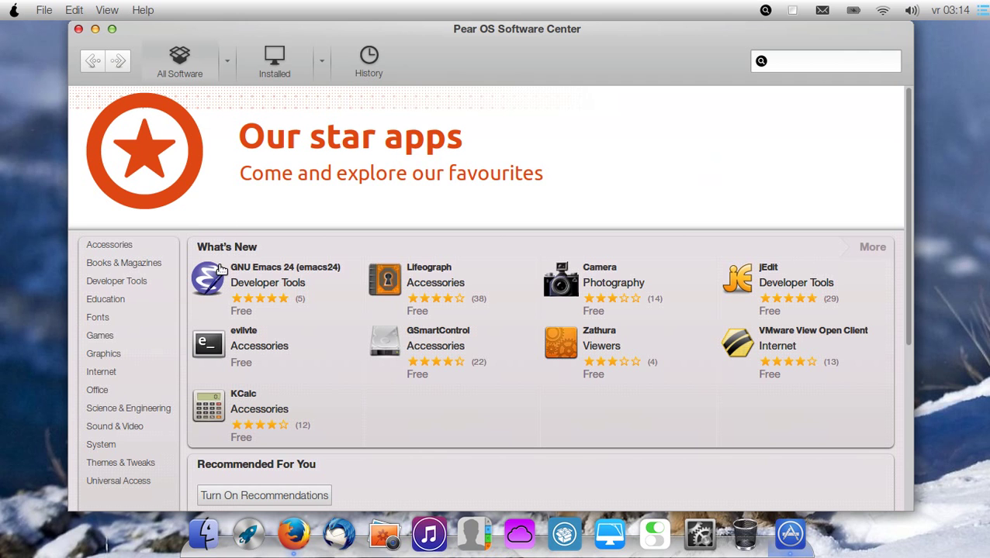
# Browse the top-rated applications in the Sound & Video category, reopening it once from the software overview
pyautogui.click(115, 426)
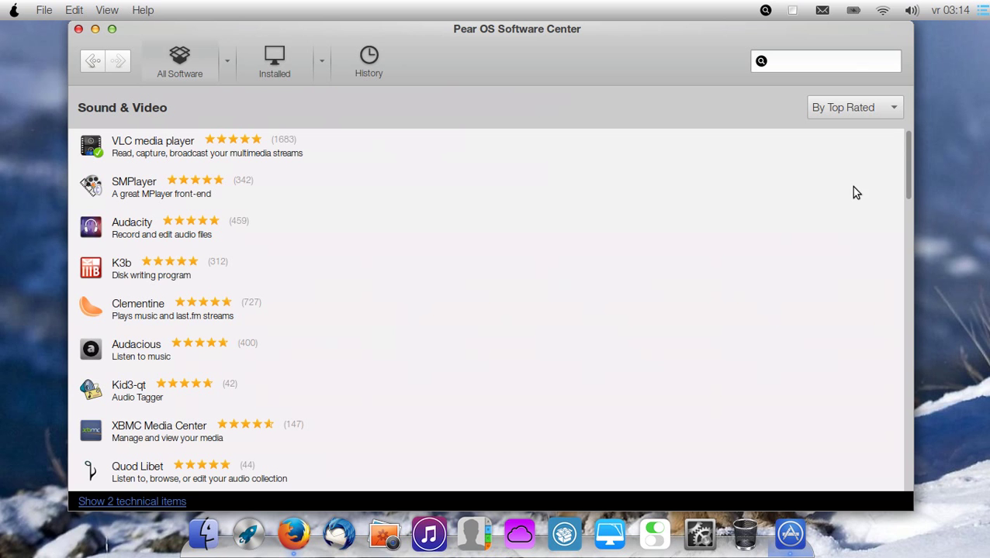
pyautogui.moveTo(905, 168); pyautogui.dragTo(665, 188)
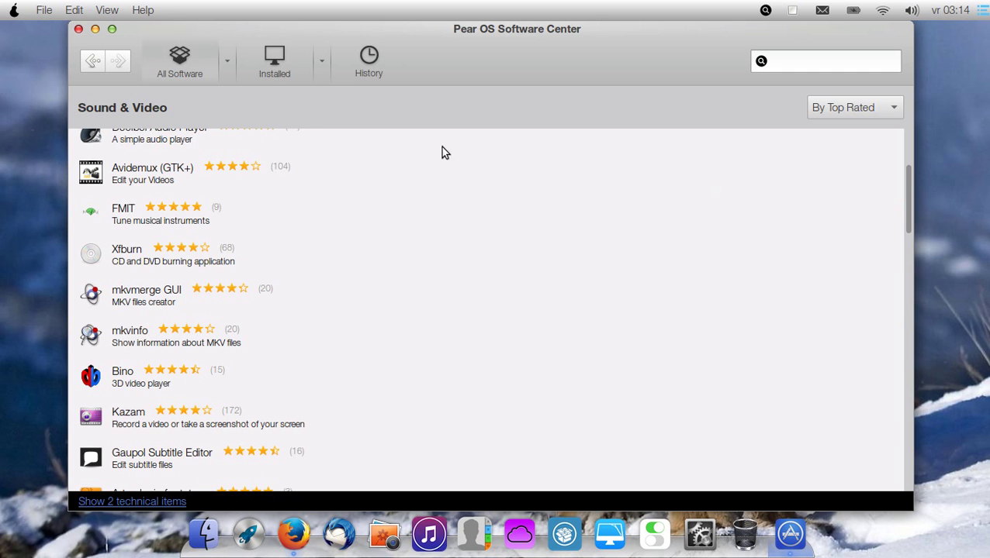
pyautogui.click(89, 63)
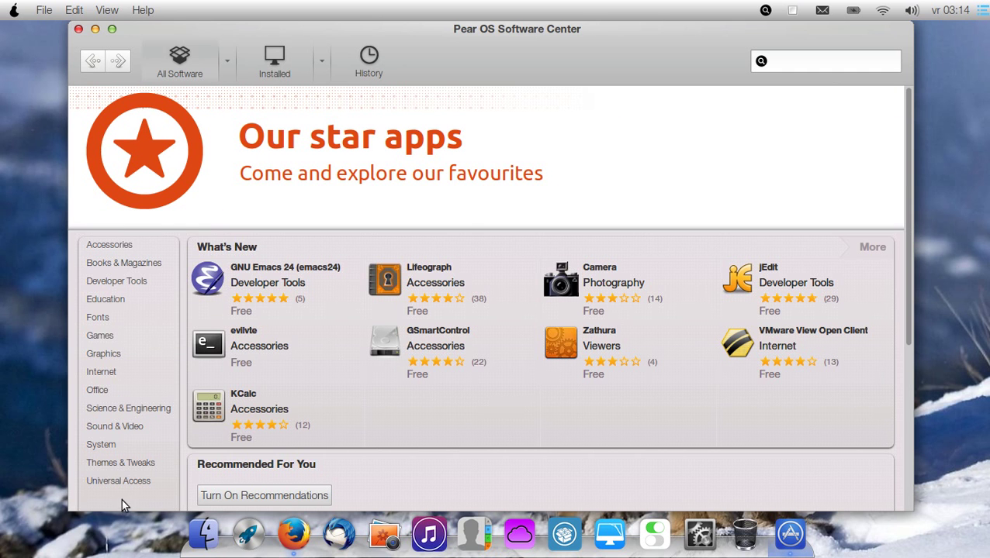
pyautogui.click(132, 429)
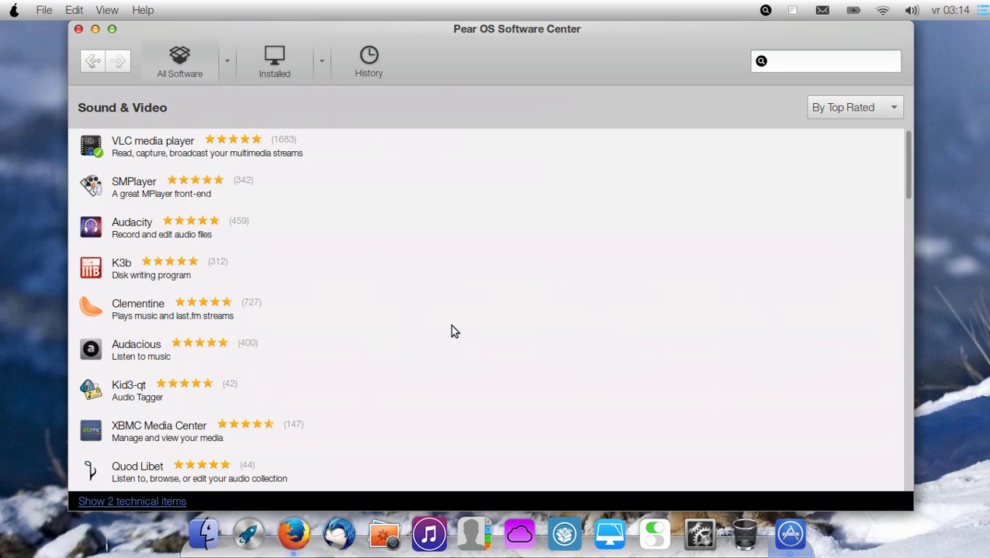
pyautogui.moveTo(904, 183); pyautogui.dragTo(904, 219)
pyautogui.scroll(-15, 902, 220)
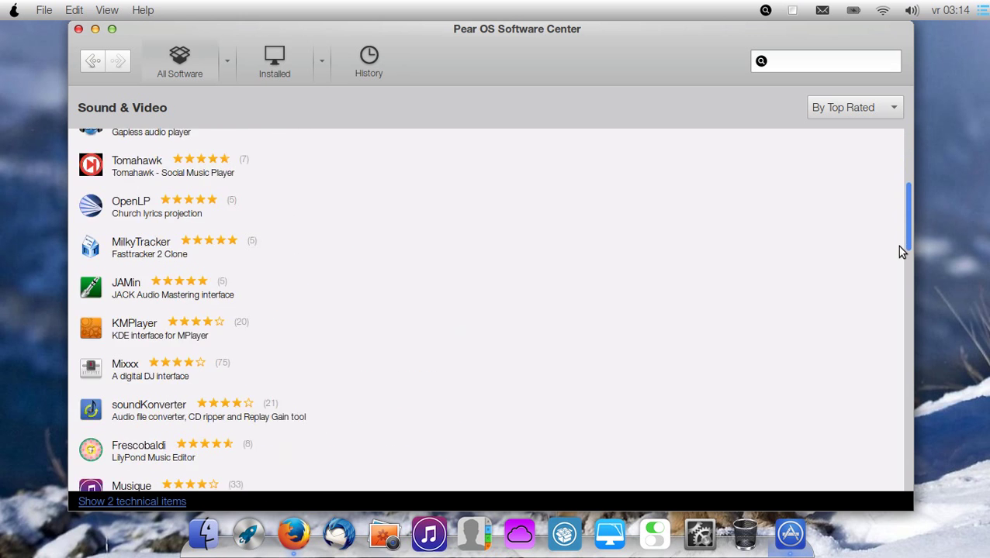
pyautogui.scroll(20, 891, 314)
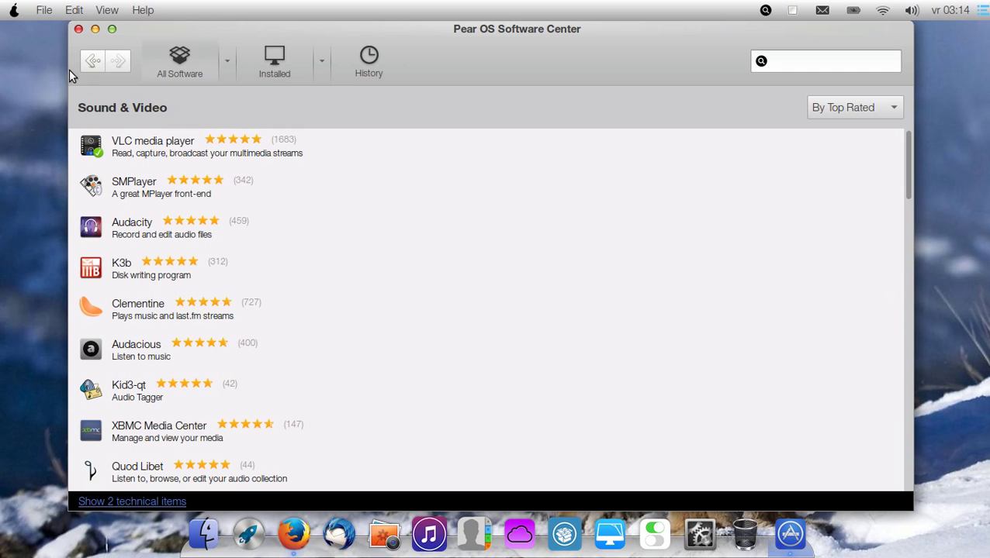
# Open the "Our star apps" list, search it for "audio re", and clear the search text
pyautogui.click(192, 69)
pyautogui.click(425, 125)
pyautogui.click(793, 66)
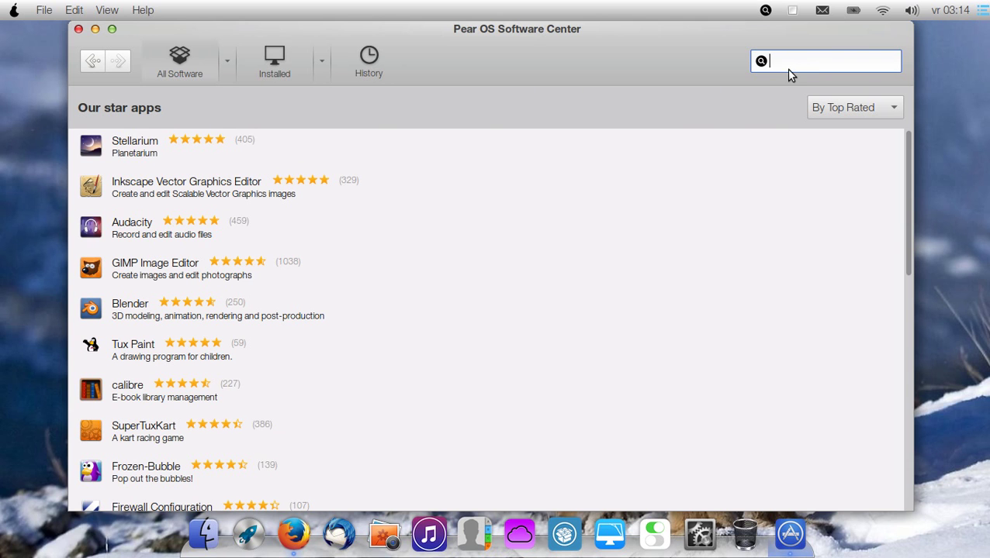
pyautogui.write('audio r')
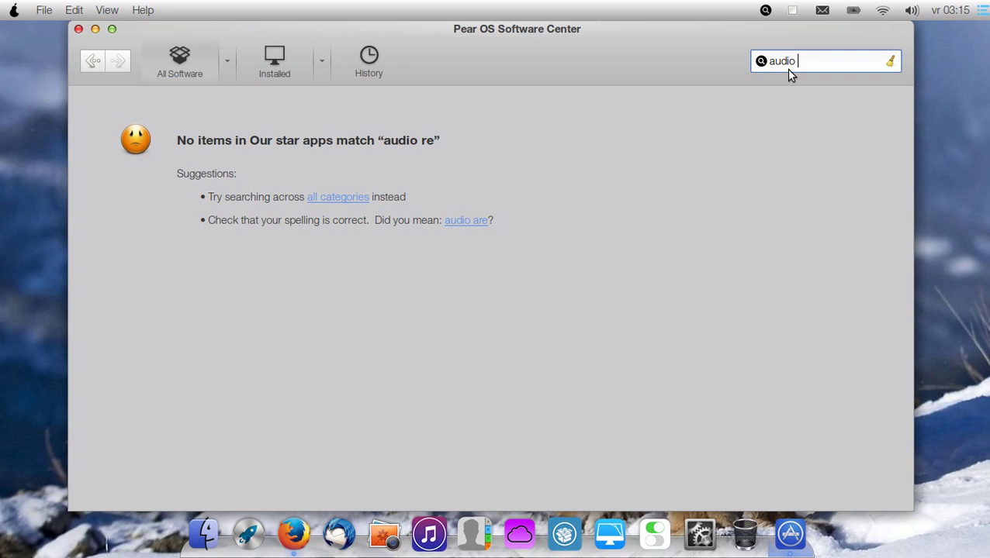
pyautogui.press('BackSpace')
pyautogui.press('BackSpace')
pyautogui.press('BackSpace')
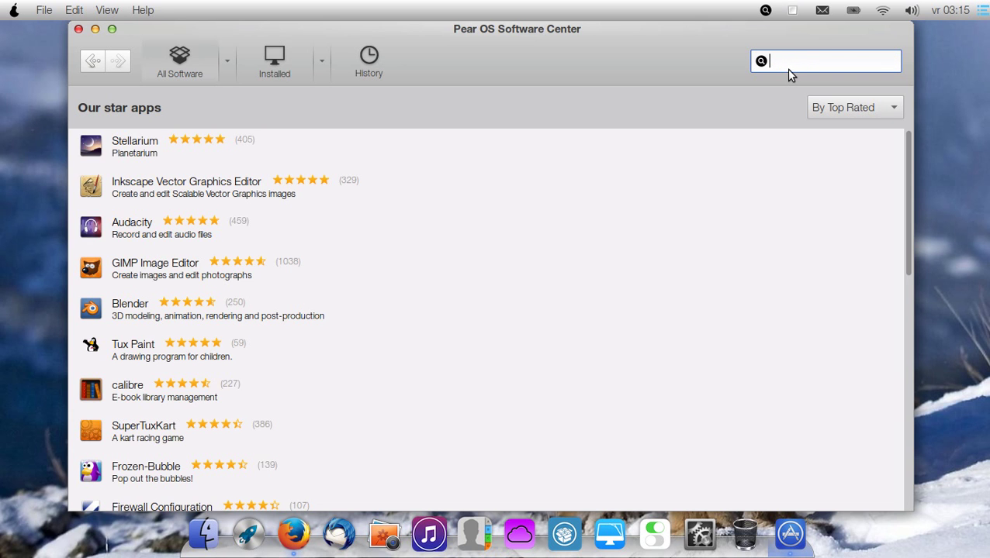
# Search the star apps for "video", select Cheese Webcam Booth, and close the Software Center
pyautogui.write('video')
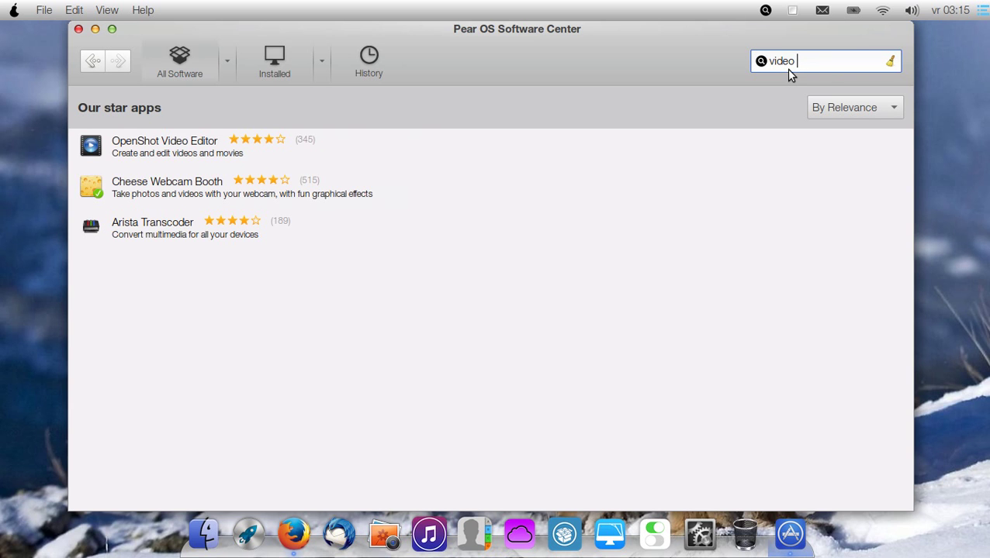
pyautogui.click(218, 184)
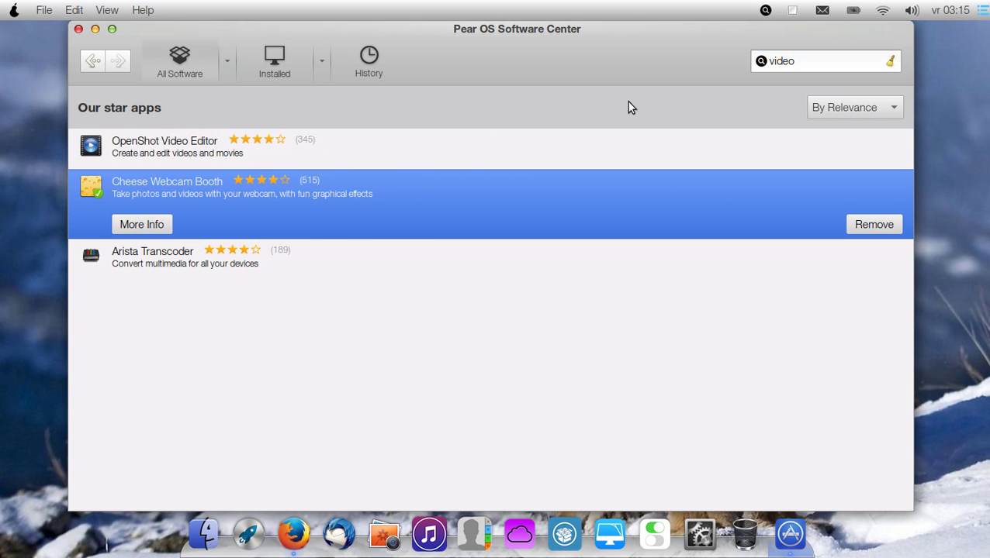
pyautogui.click(79, 29)
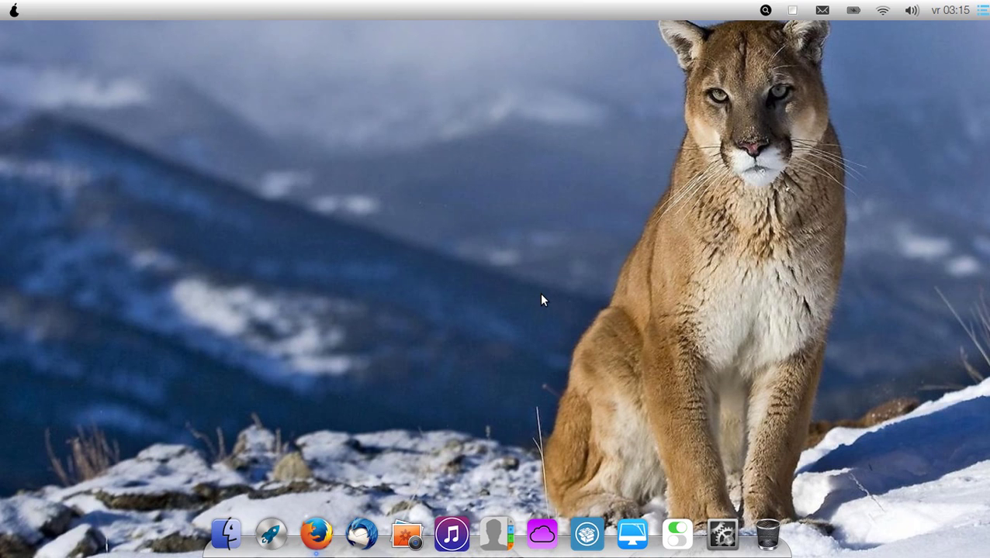
# Check the system menu and view the computer's details overview through About This Computer
pyautogui.click(15, 11)
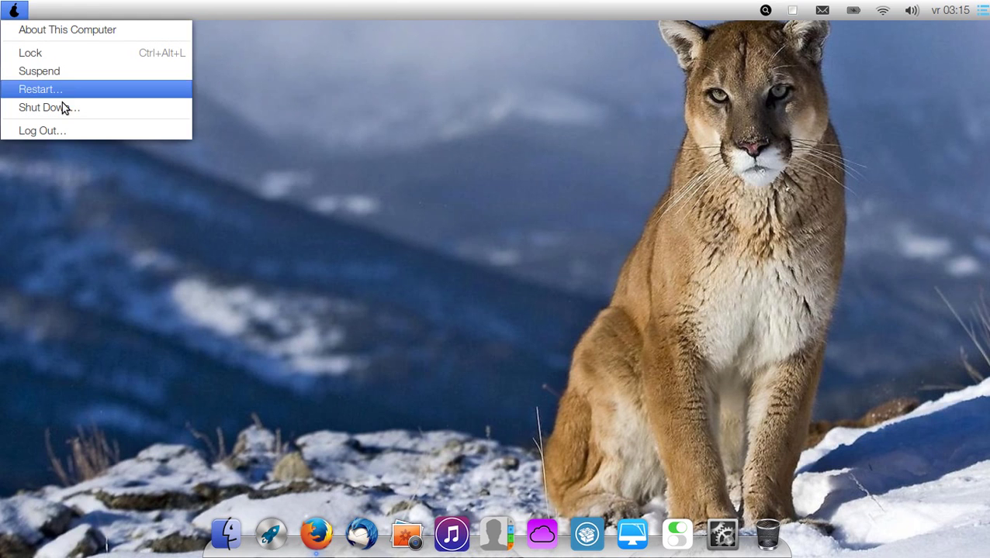
pyautogui.click(260, 116)
pyautogui.click(13, 10)
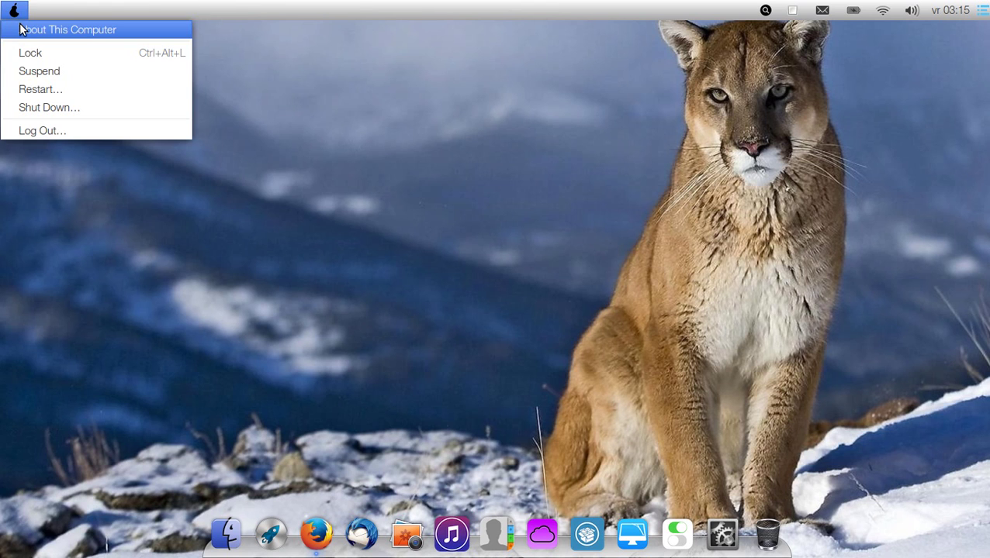
pyautogui.click(25, 23)
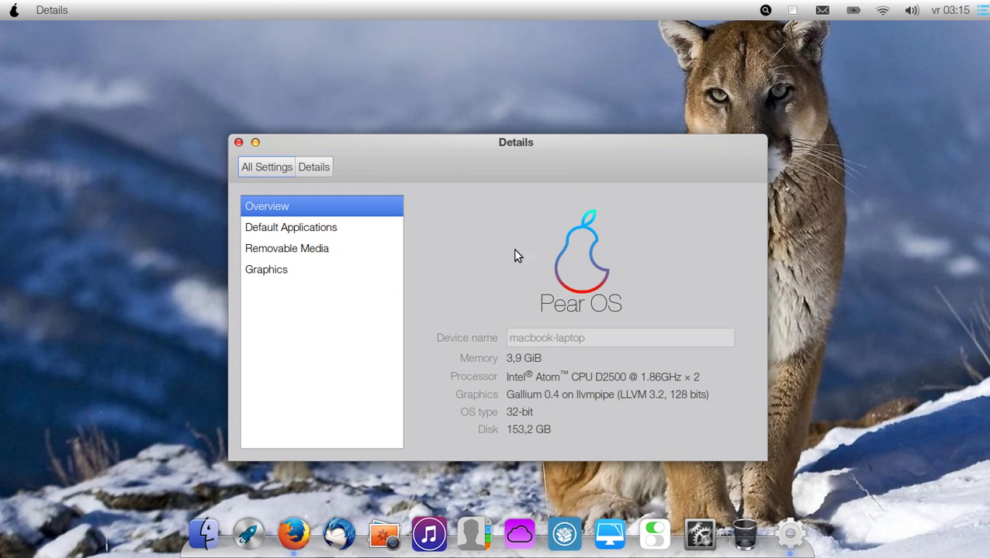
pyautogui.click(314, 167)
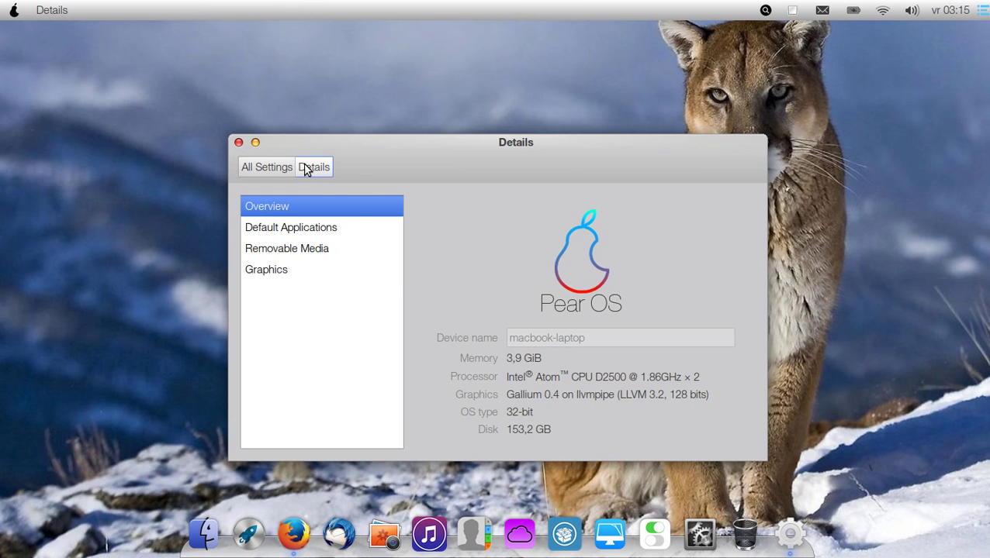
# Display all system settings, then view the Details page once more and return to the full settings list
pyautogui.click(267, 169)
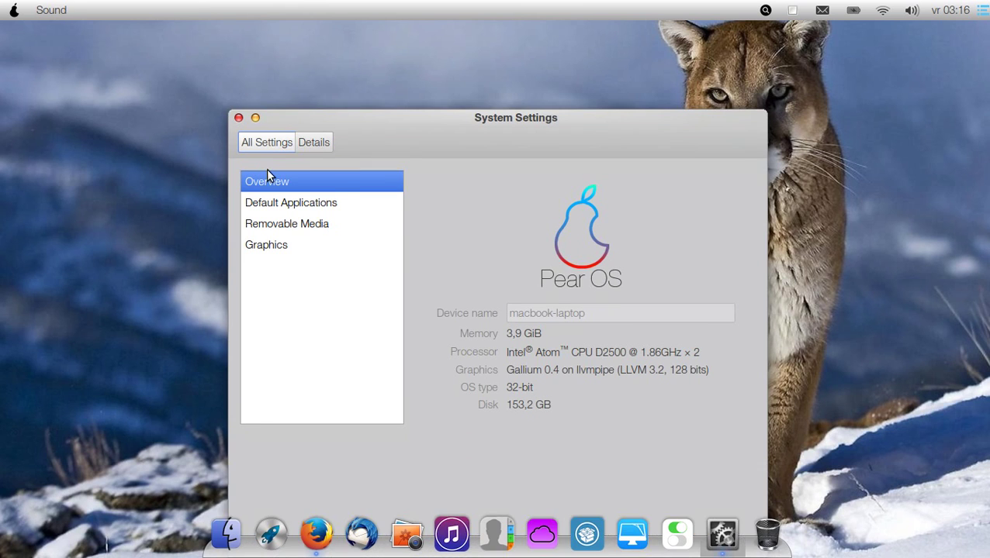
pyautogui.moveTo(459, 118); pyautogui.dragTo(420, 71)
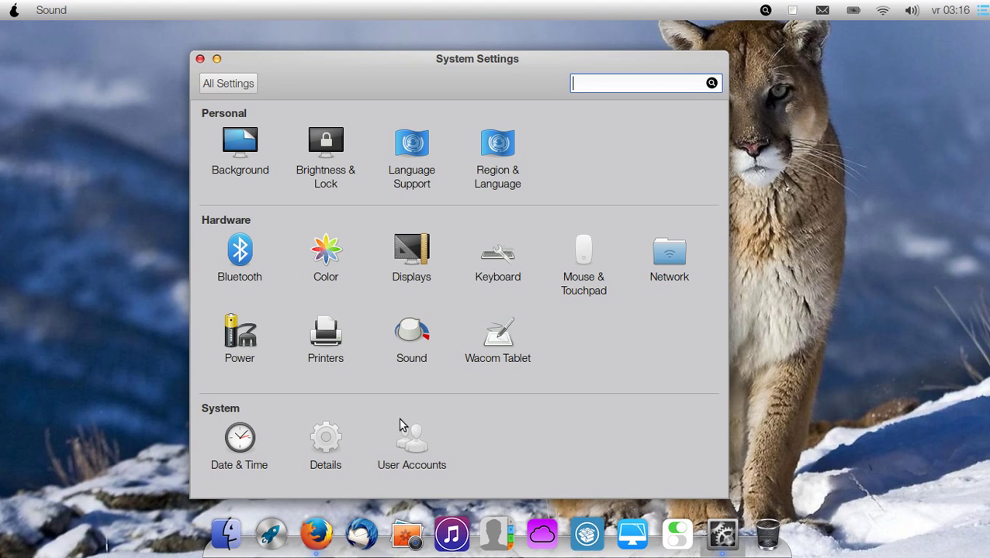
pyautogui.click(332, 449)
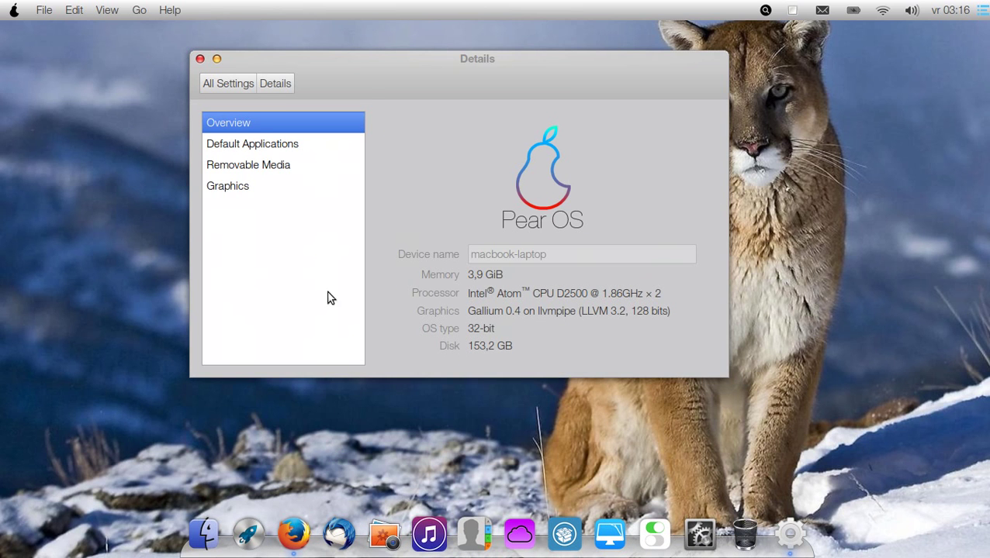
pyautogui.click(236, 84)
pyautogui.click(237, 84)
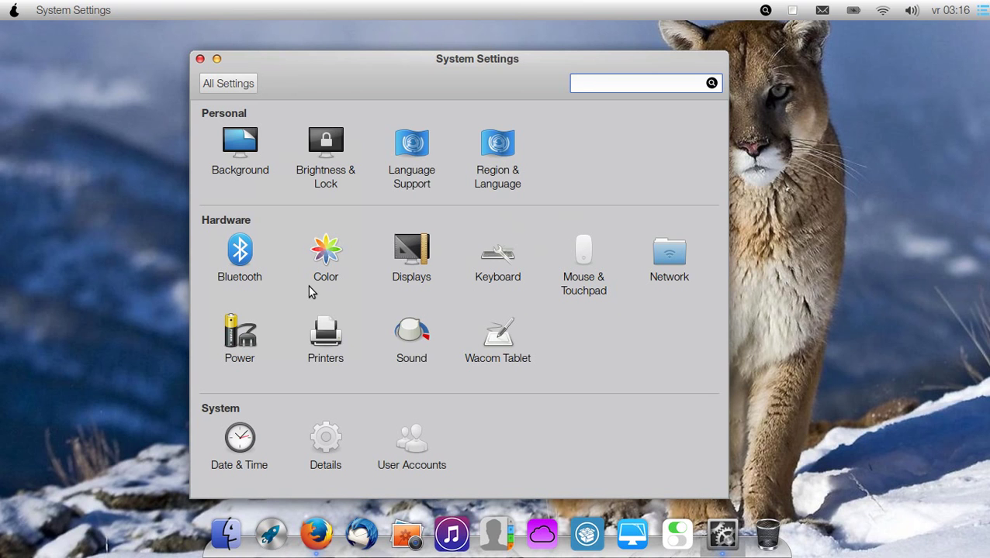
# Switch the clock to the AM/PM format in the Date & Time settings and close System Settings
pyautogui.click(253, 441)
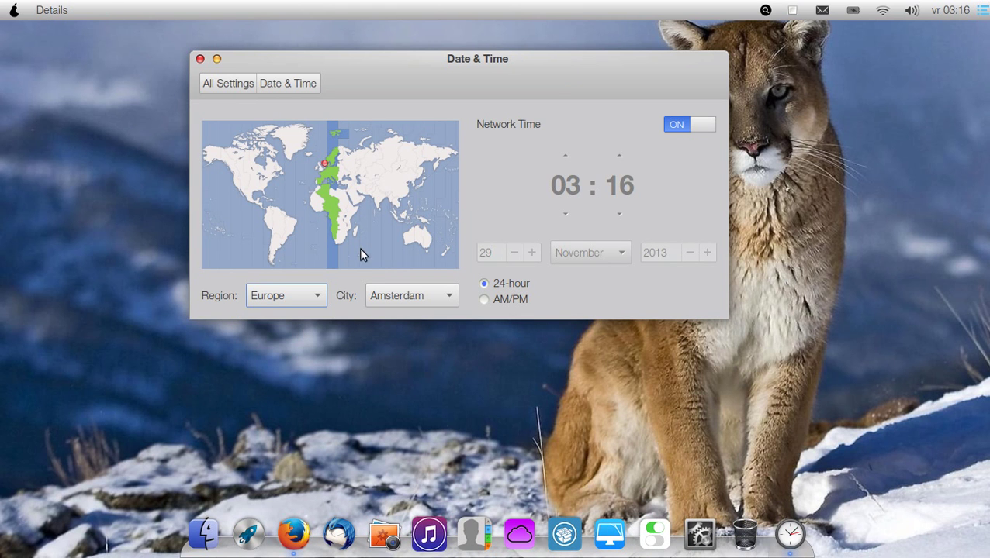
pyautogui.click(484, 299)
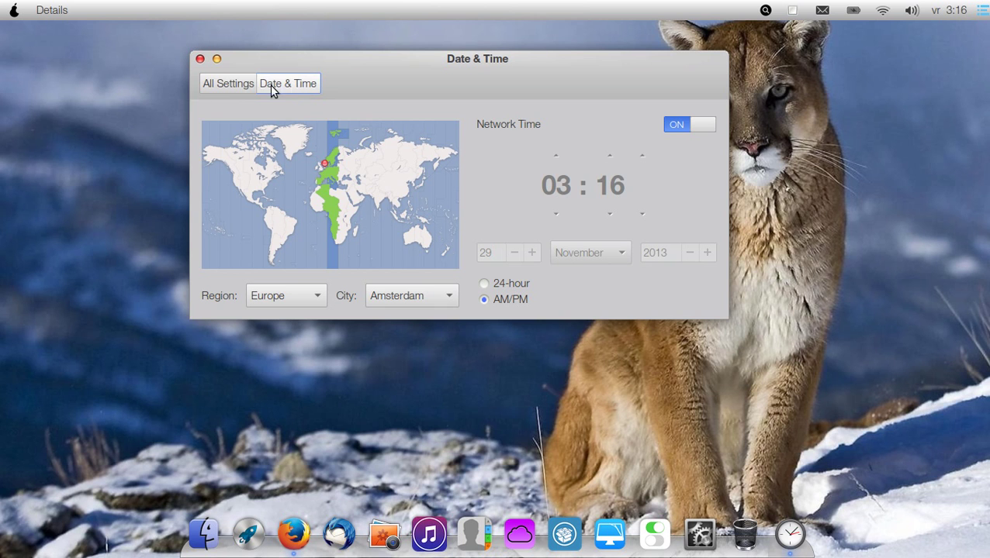
pyautogui.click(226, 84)
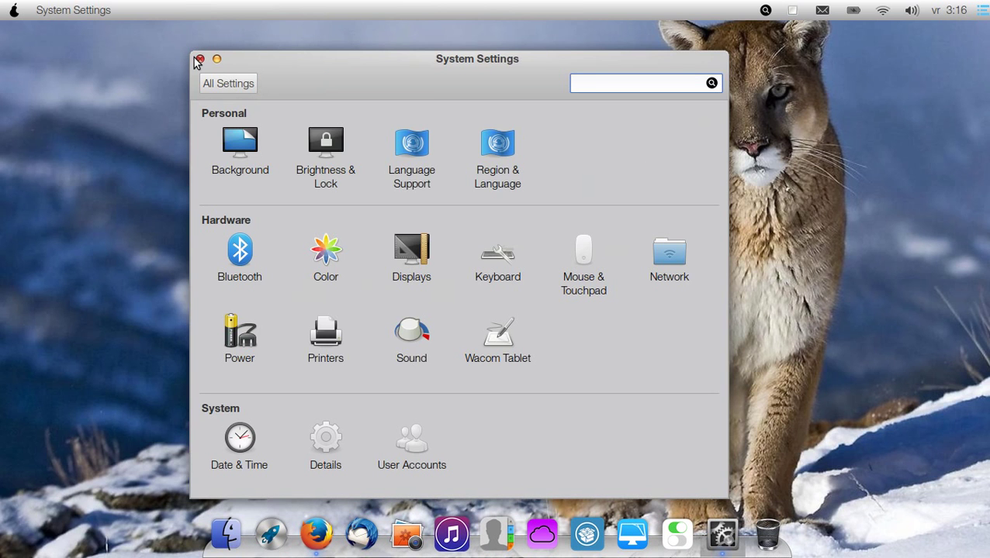
pyautogui.click(199, 60)
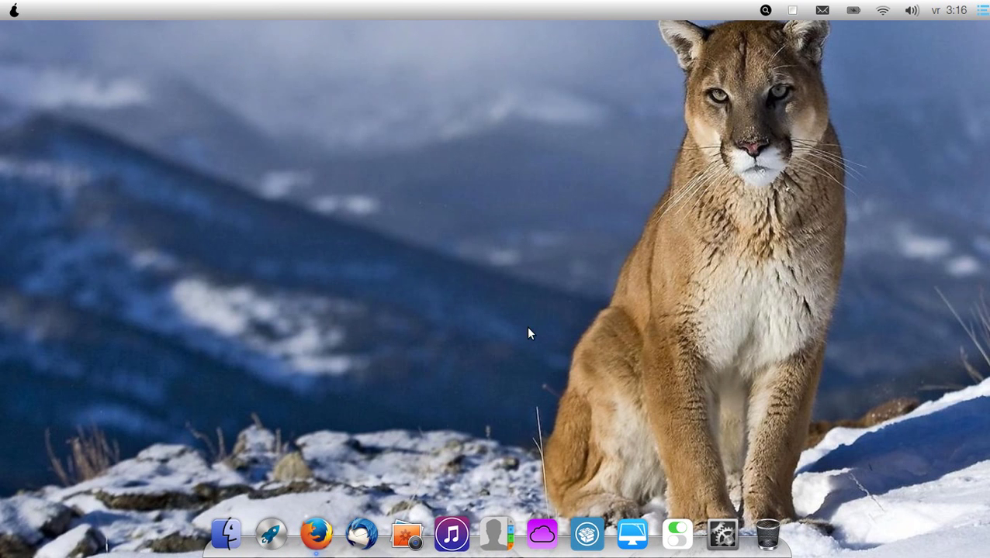
# Browse the wallpapers offered for the desktop background, then close the background settings without choosing one
pyautogui.rightClick(409, 152)
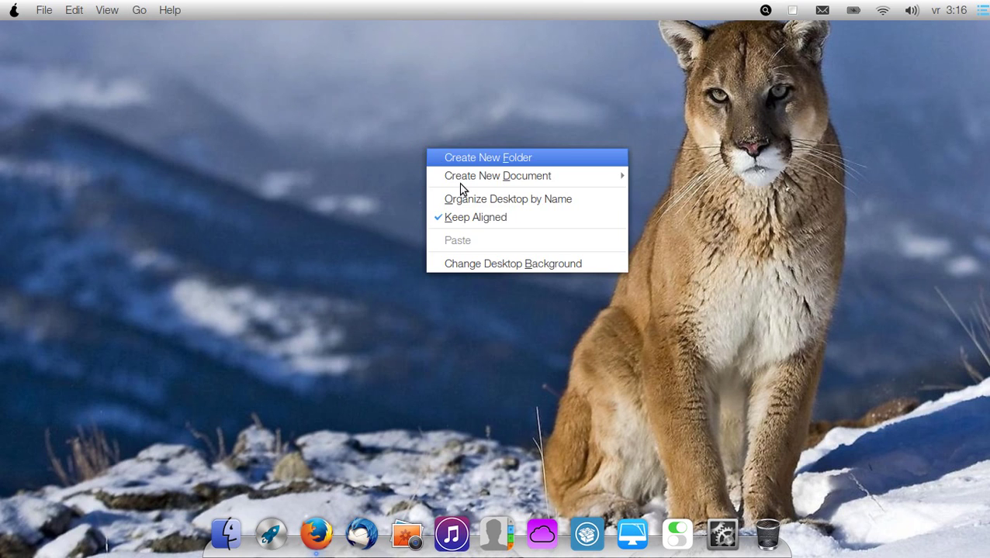
pyautogui.click(485, 265)
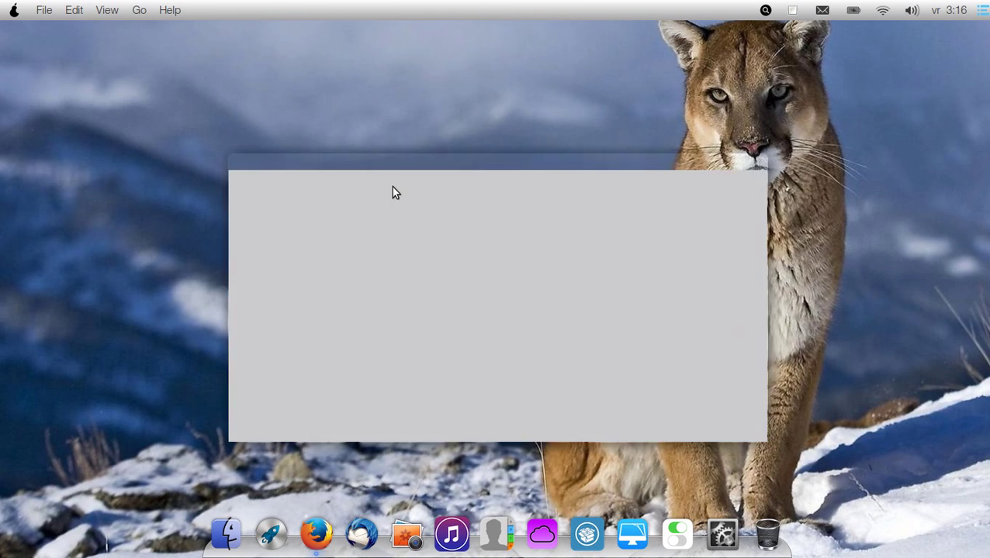
pyautogui.click(443, 282)
pyautogui.click(444, 281)
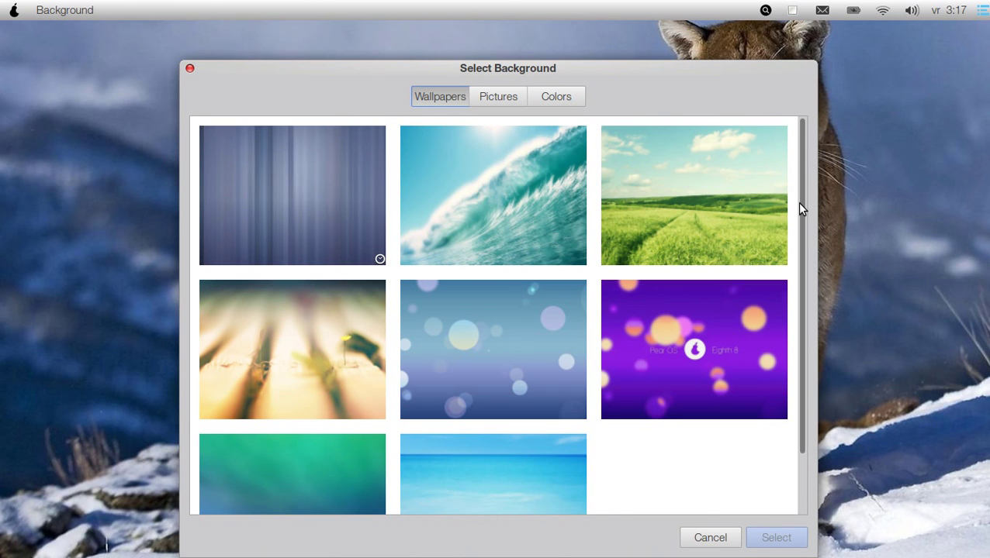
pyautogui.moveTo(796, 202); pyautogui.dragTo(802, 166)
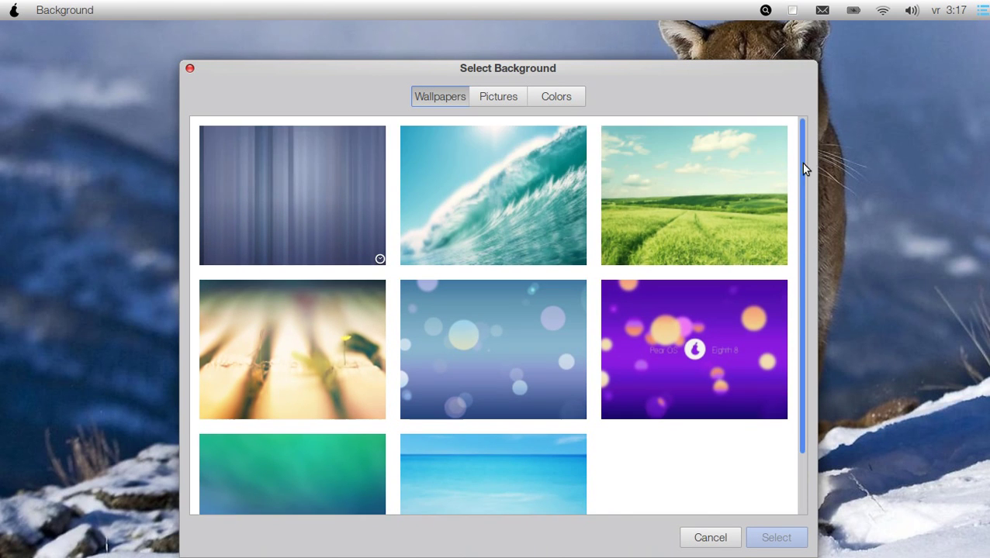
pyautogui.click(189, 70)
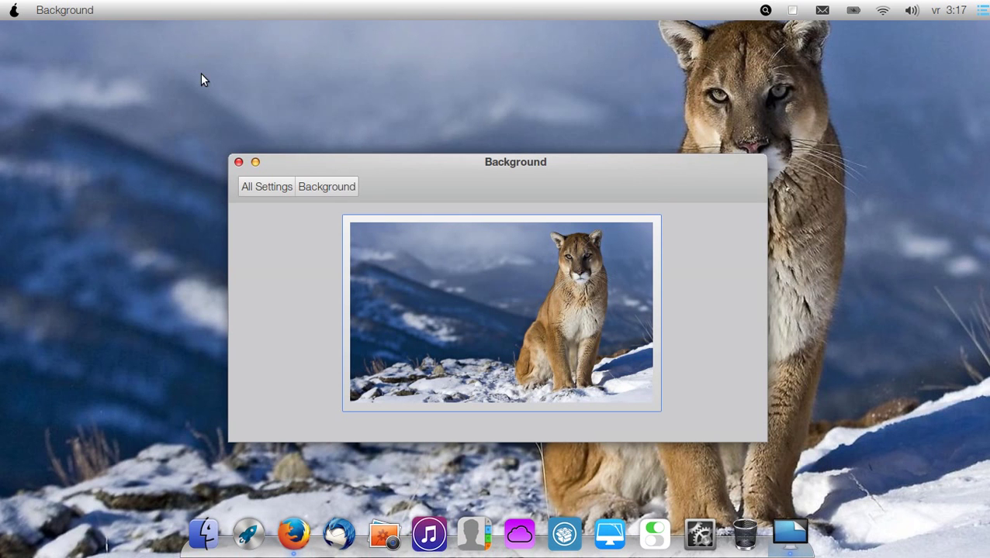
pyautogui.click(239, 163)
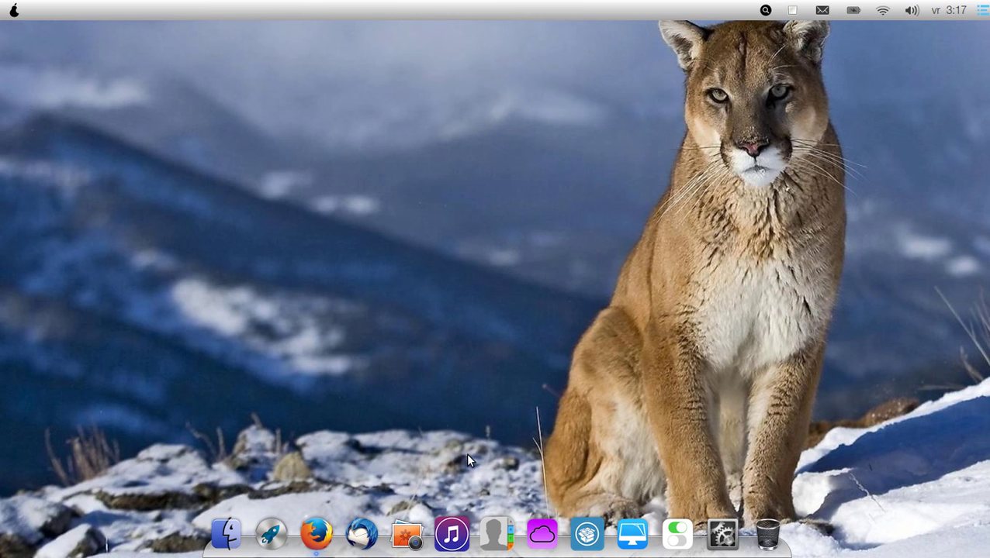
# View the Pear Cloud sign-in window and the Pear PPA Manager in turn, closing each one
pyautogui.click(549, 545)
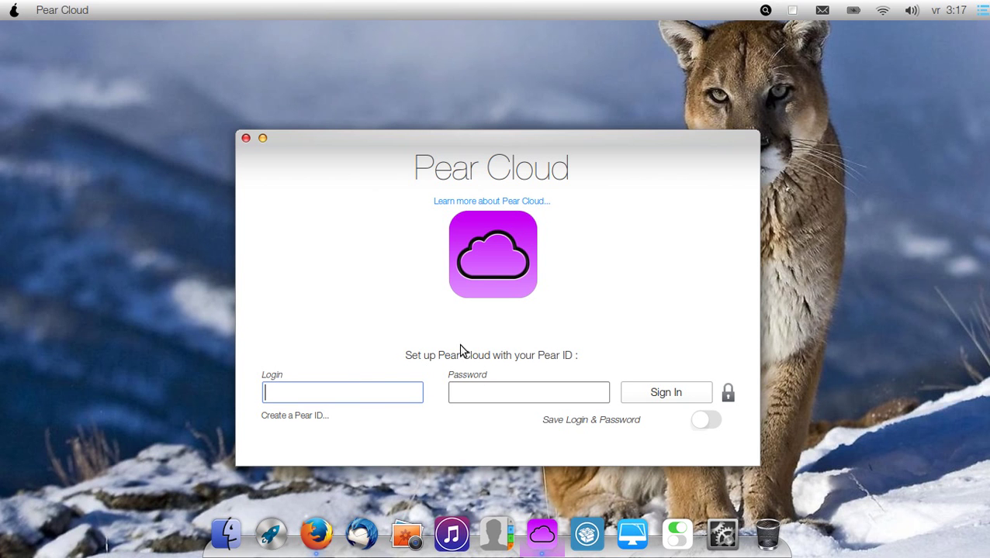
pyautogui.click(245, 139)
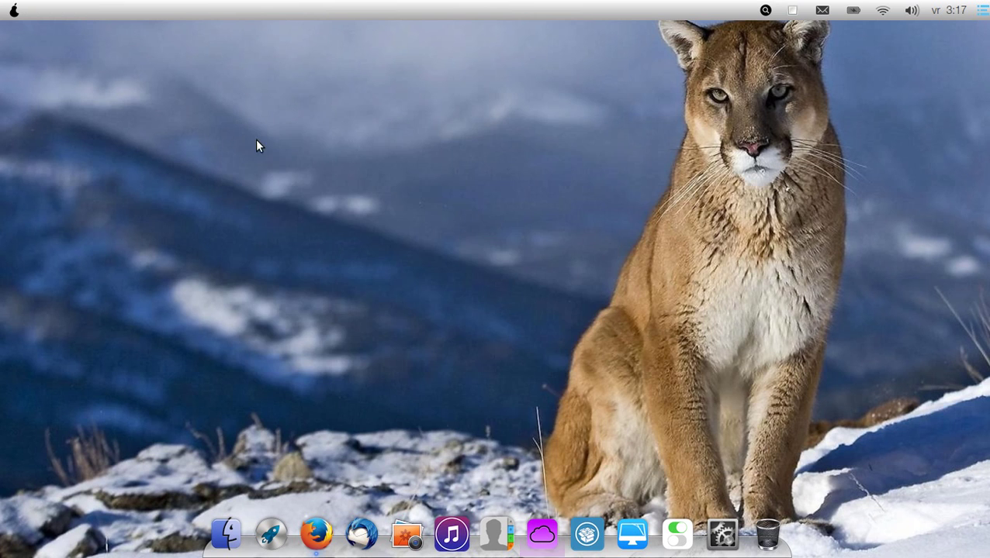
pyautogui.click(588, 535)
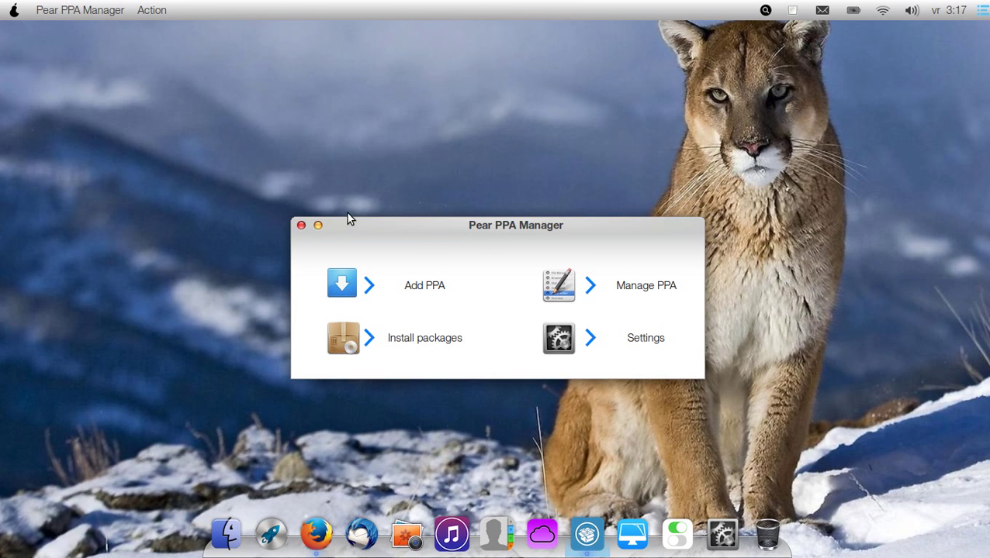
pyautogui.click(301, 224)
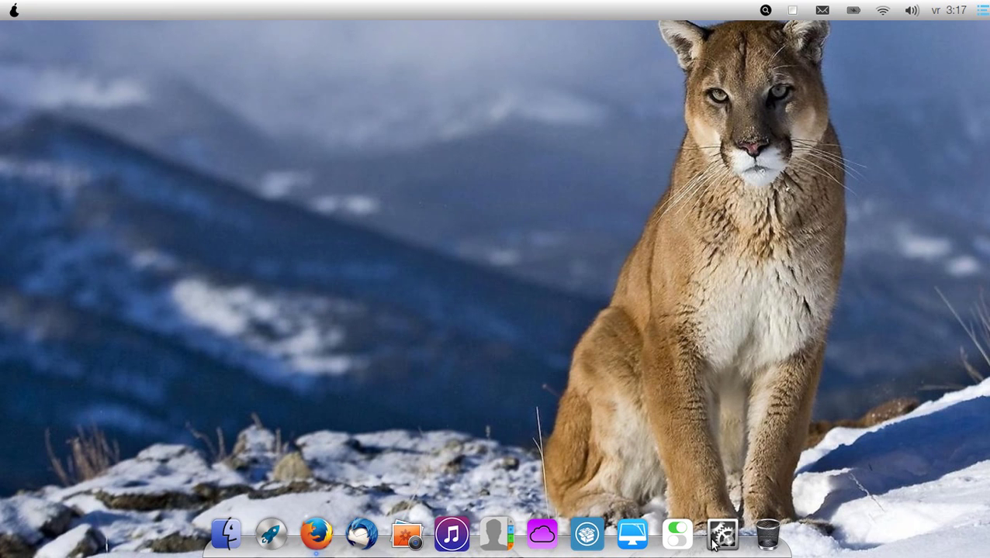
# Open My Pear 6 and view the available numbers of virtual desktops in the Desktop settings
pyautogui.click(679, 536)
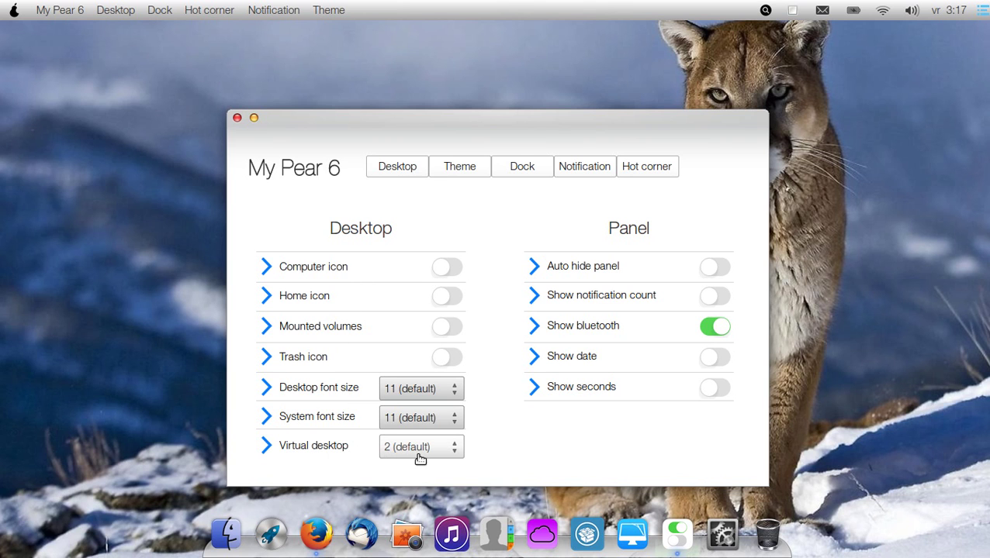
pyautogui.click(458, 460)
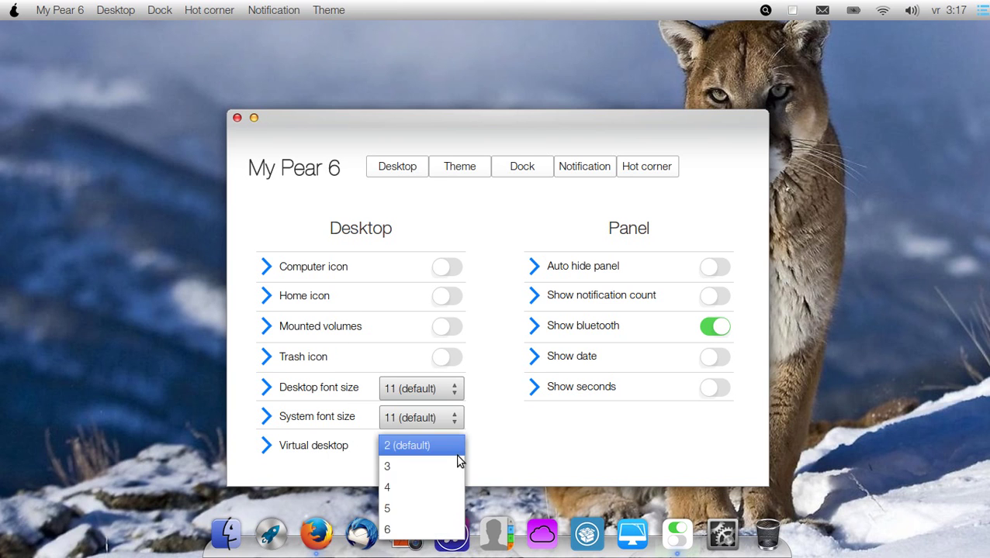
pyautogui.click(521, 425)
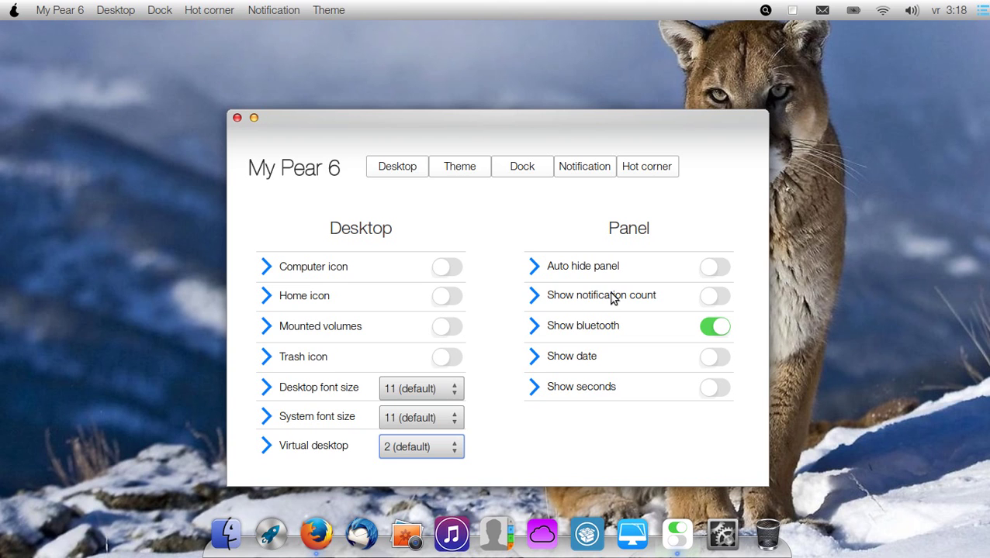
# View the Theme, Dock and Notification settings of My Pear 6
pyautogui.click(460, 167)
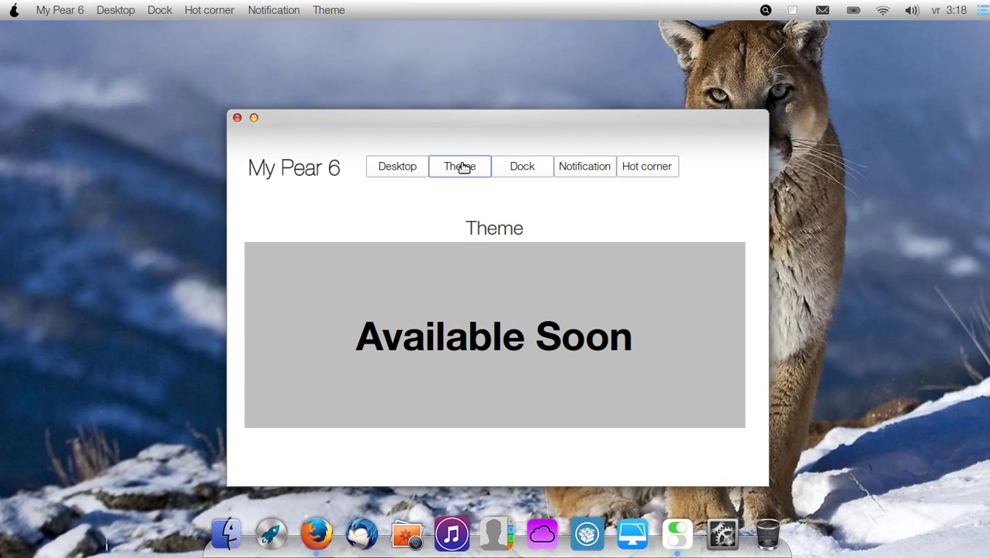
pyautogui.click(528, 174)
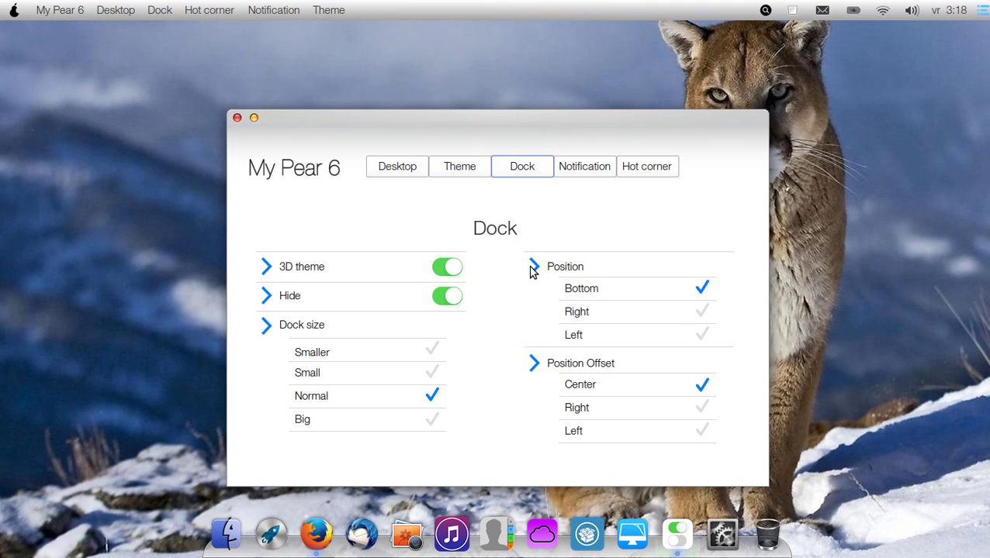
pyautogui.click(591, 167)
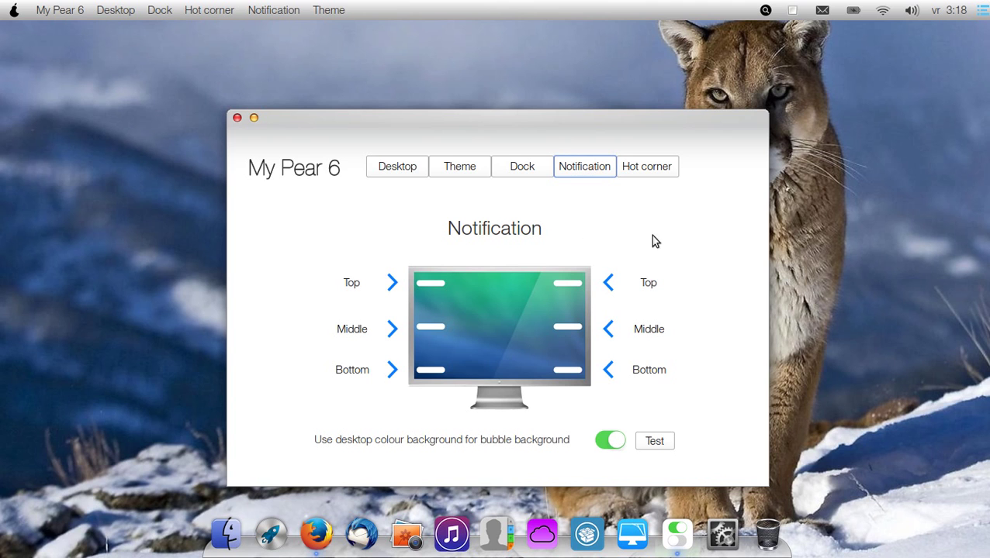
# View the Hot corner settings and the actions offered for the Mission Control corner, then close My Pear 6
pyautogui.click(653, 177)
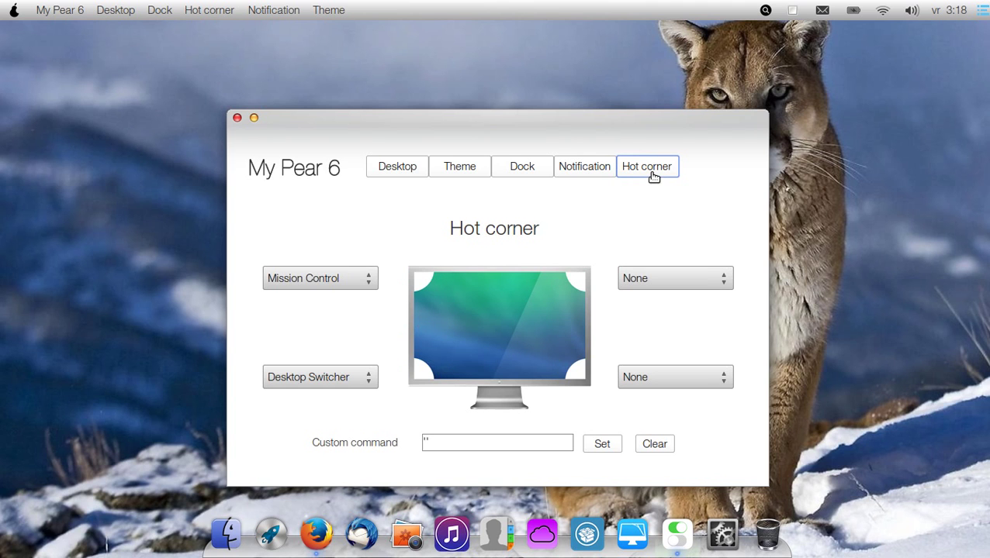
pyautogui.click(372, 281)
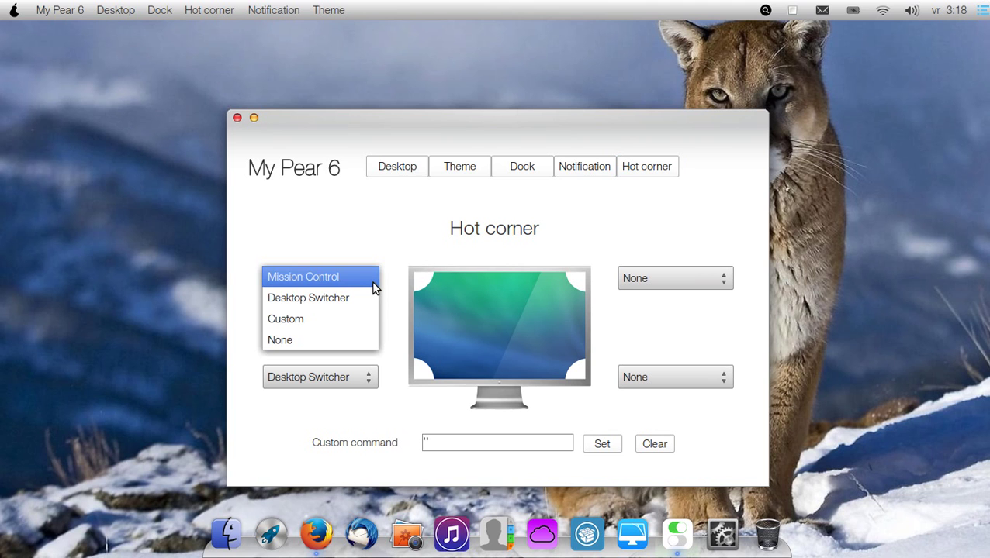
pyautogui.click(371, 284)
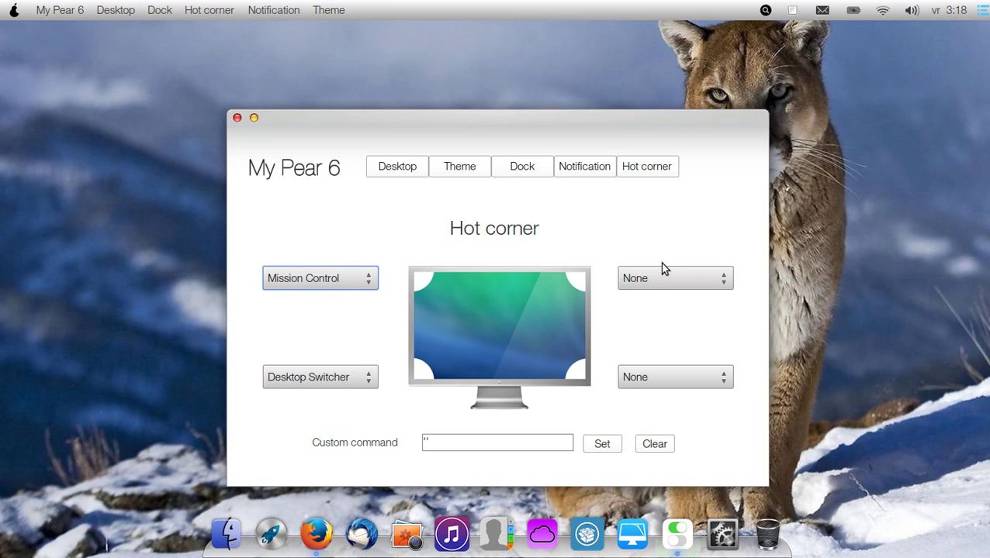
pyautogui.click(236, 119)
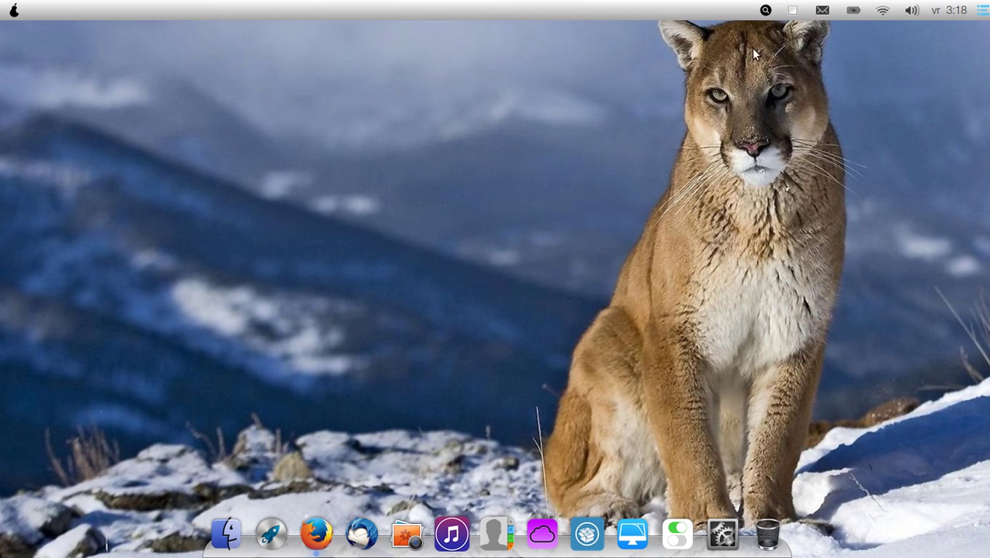
pyautogui.click(792, 10)
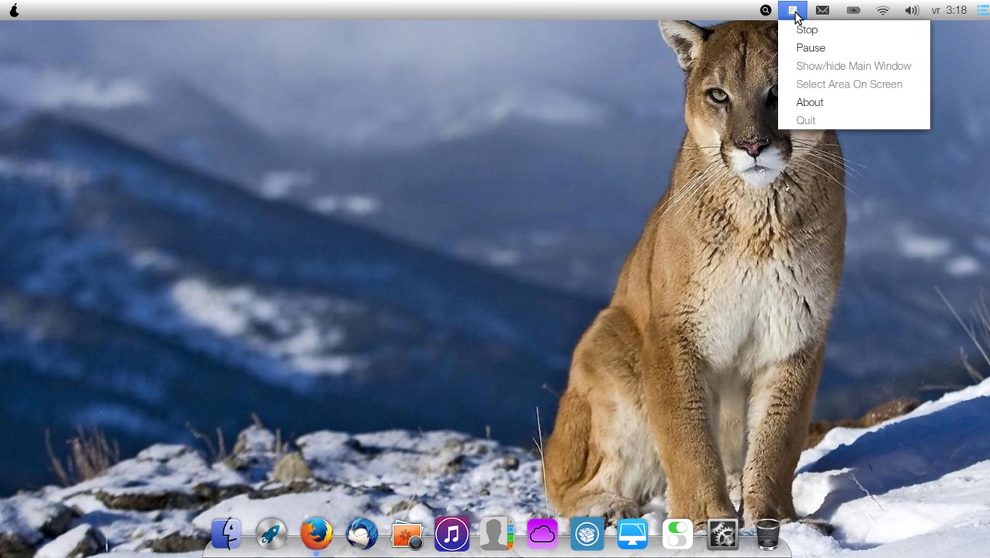